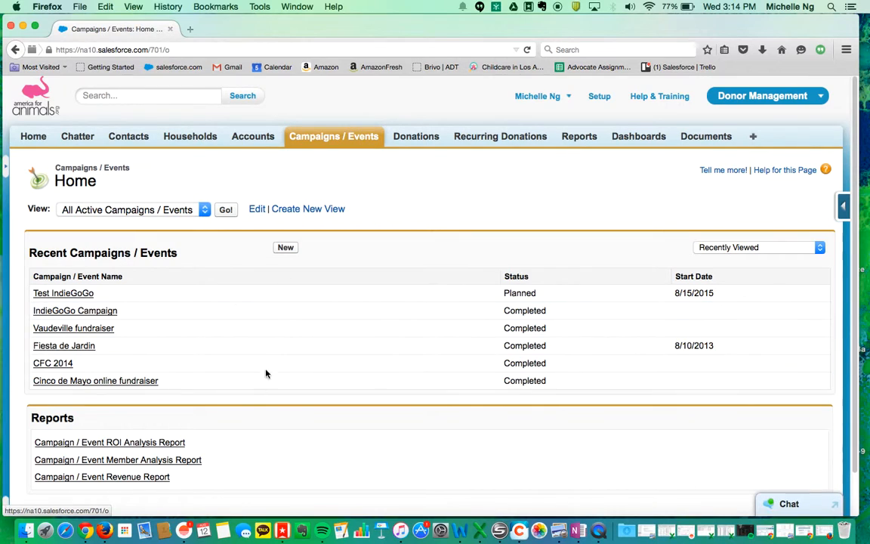
Open the Test IndieGoGo campaign and review its three contact members, all marked Sent.
{"action": "left_click", "coordinate": [62, 293]}
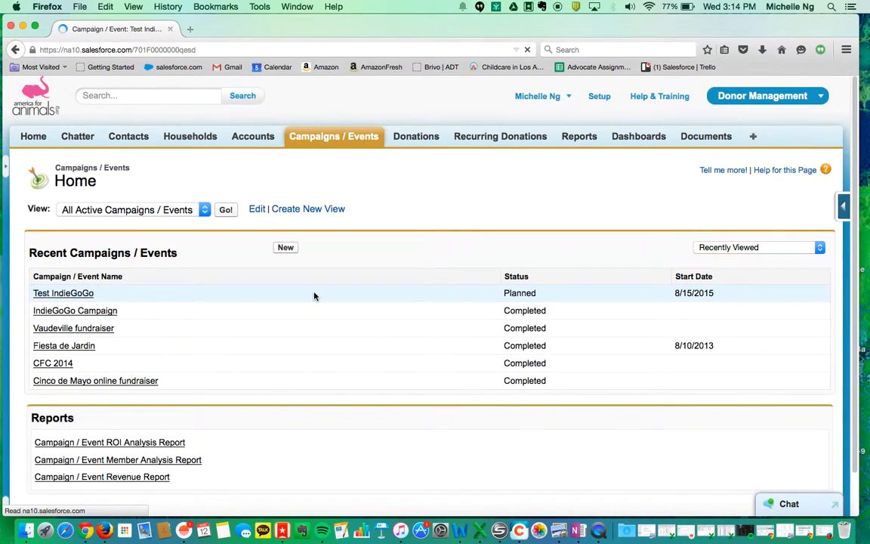
{"action": "scroll", "coordinate": [344, 321], "scroll_direction": "down", "scroll_amount": 5}
{"action": "scroll", "coordinate": [334, 354], "scroll_direction": "down", "scroll_amount": 10}
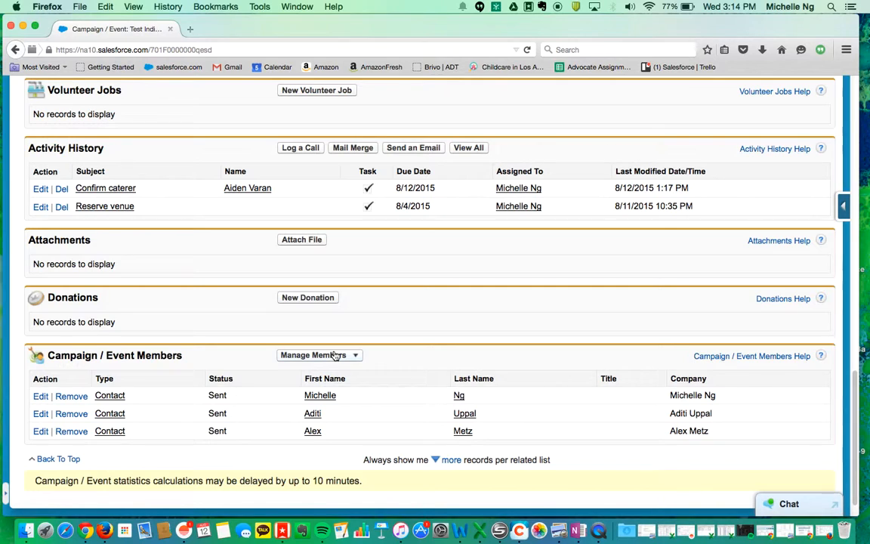
{"action": "left_click", "coordinate": [352, 356]}
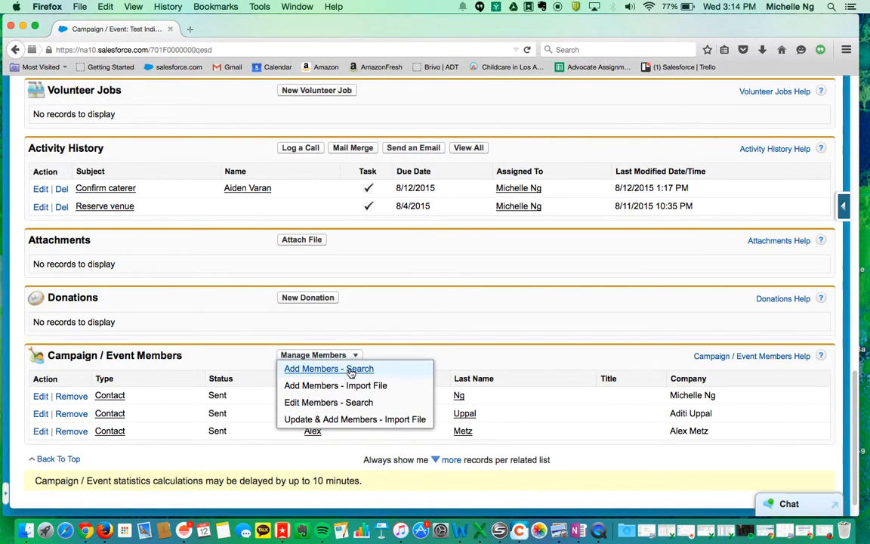
{"action": "left_click", "coordinate": [332, 368]}
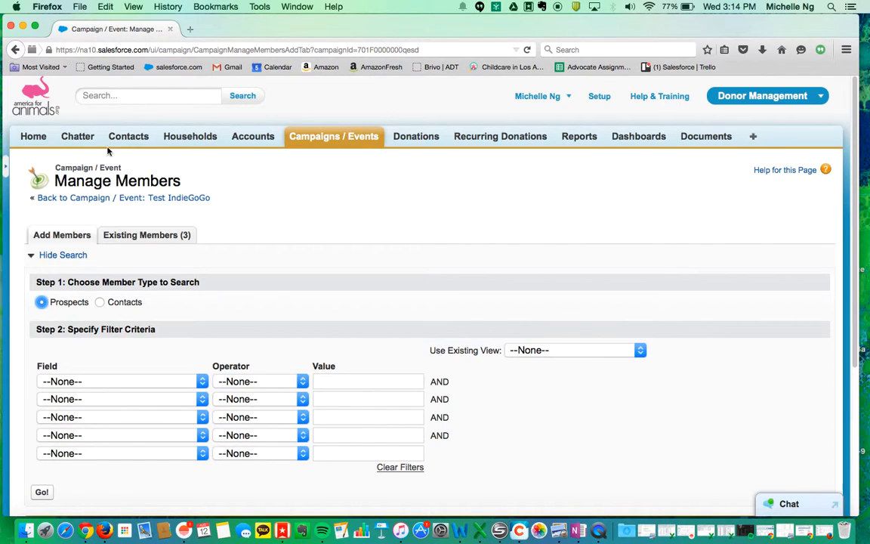
{"action": "left_click", "coordinate": [15, 49]}
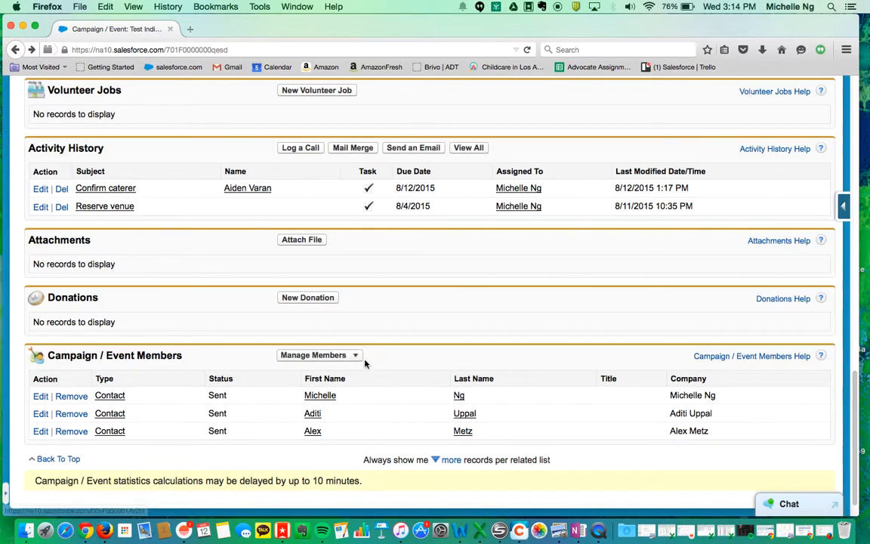
{"action": "left_click", "coordinate": [355, 358]}
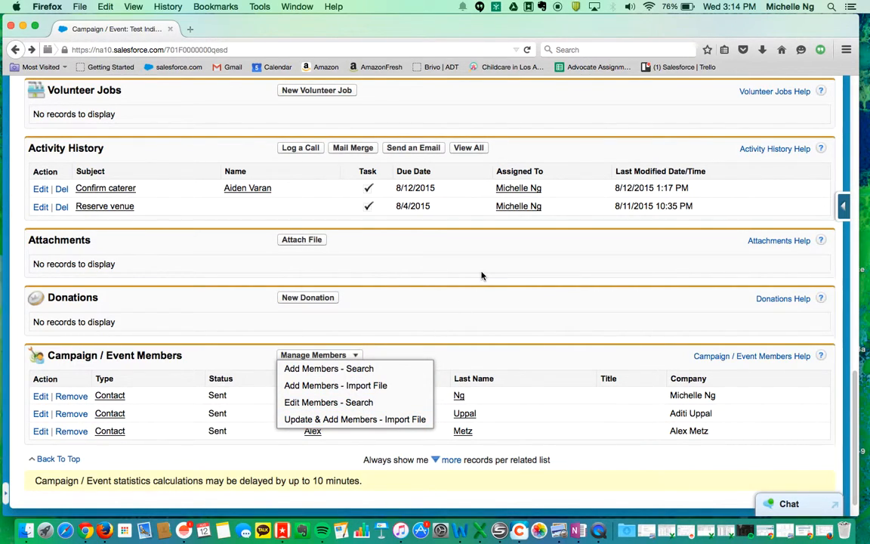
{"action": "scroll", "coordinate": [545, 329], "scroll_direction": "up", "scroll_amount": 15}
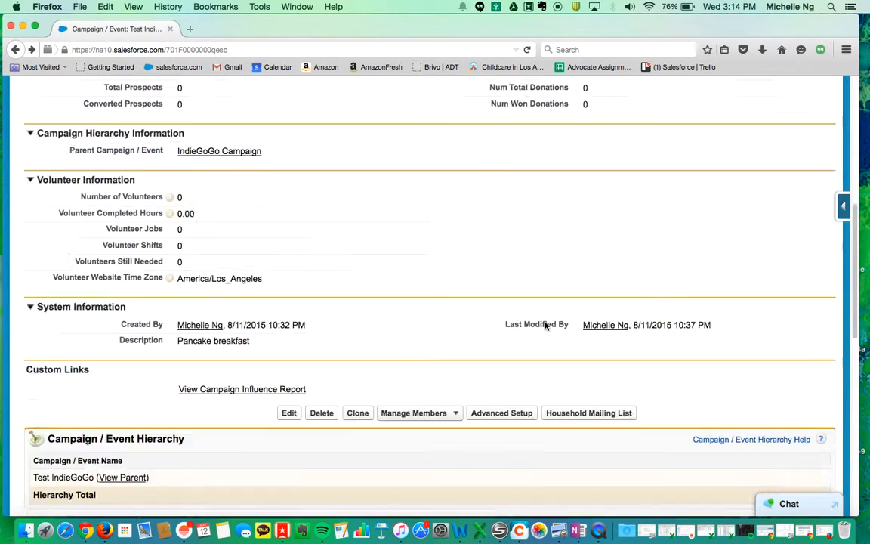
{"action": "scroll", "coordinate": [545, 325], "scroll_direction": "up", "scroll_amount": 3}
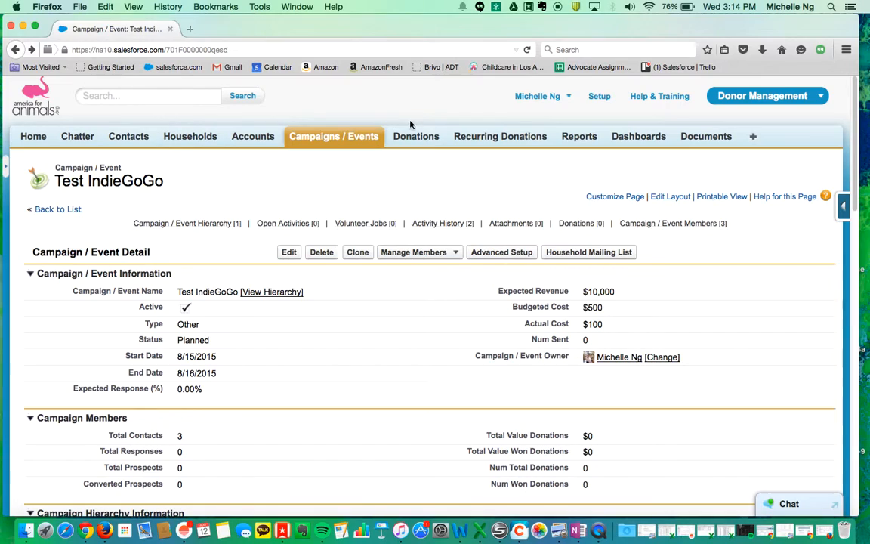
Switch from the Donor Management app to the Constituent Management app.
{"action": "left_click", "coordinate": [818, 97]}
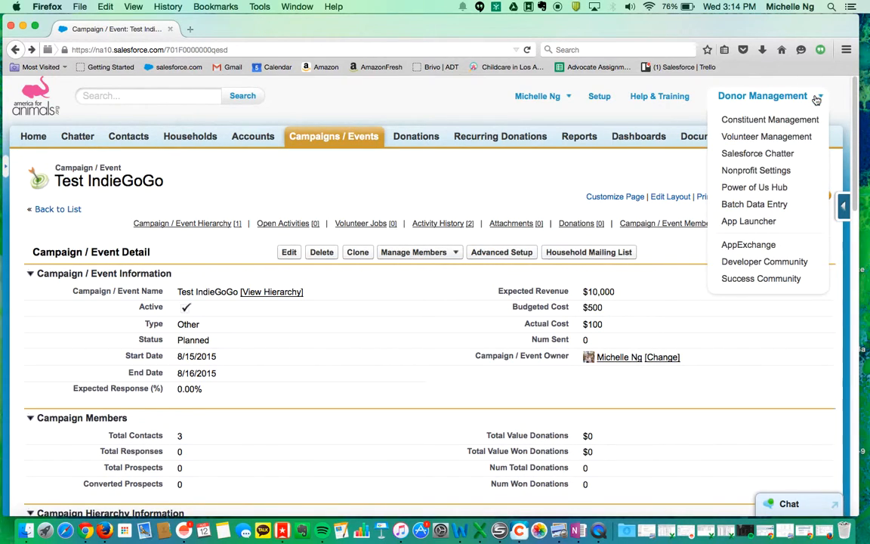
{"action": "left_click", "coordinate": [766, 123]}
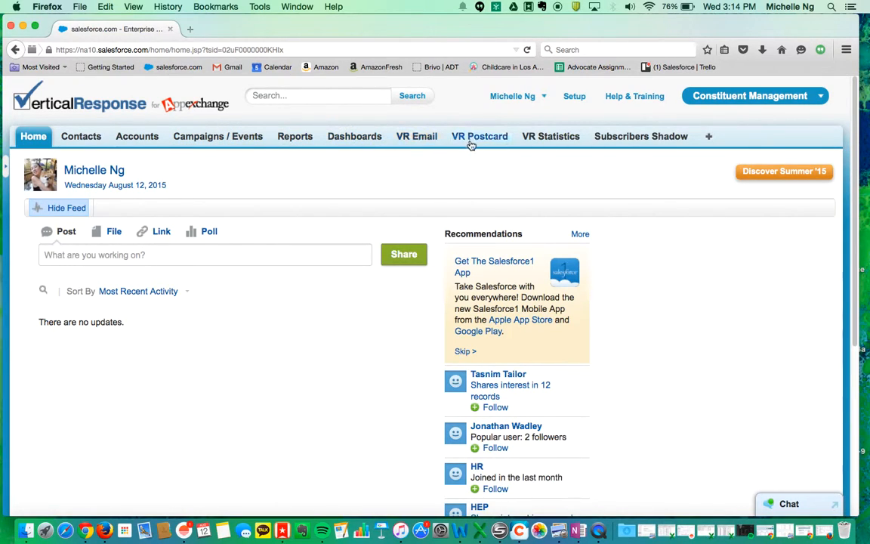
In VR Email, start a new mailing list built from a salesforce.com Campaign.
{"action": "left_click", "coordinate": [414, 138]}
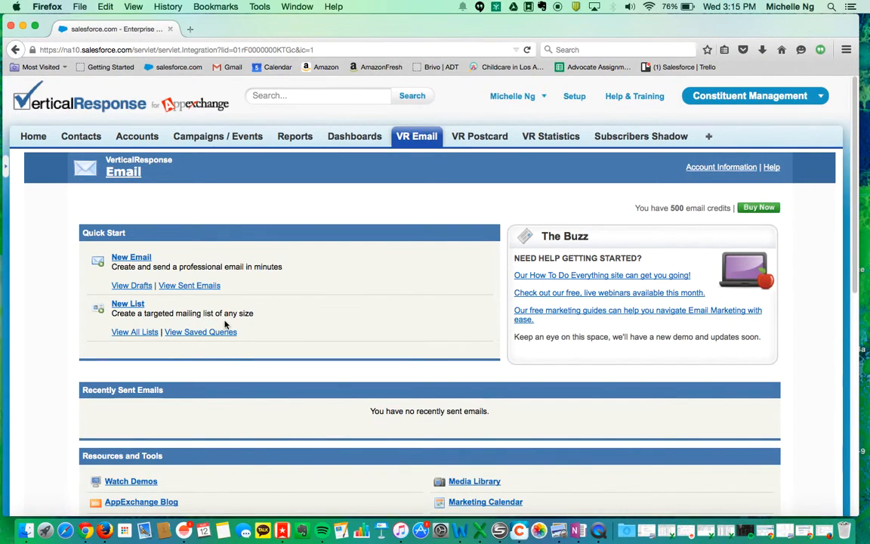
{"action": "left_click", "coordinate": [132, 310]}
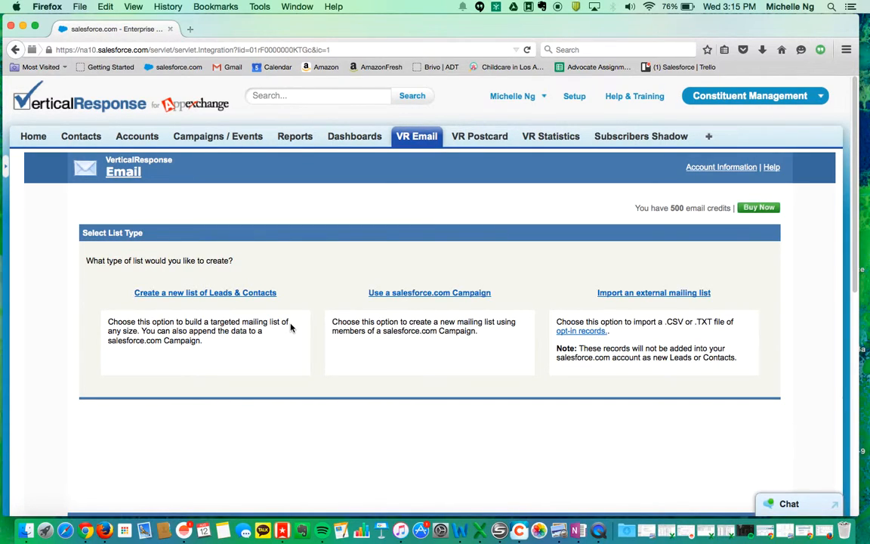
{"action": "left_click", "coordinate": [387, 300]}
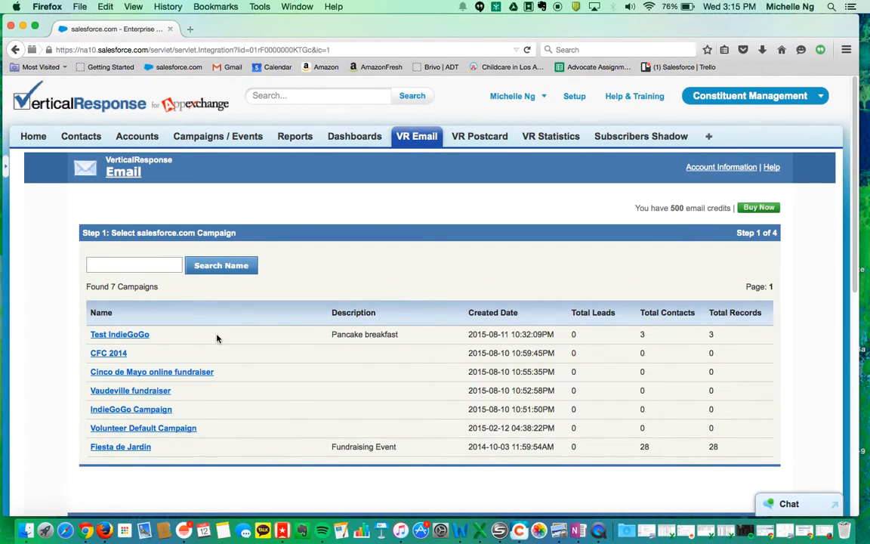
Choose Test IndieGoGo and confirm its Email, First Name and Last Name field mappings.
{"action": "left_click", "coordinate": [143, 334]}
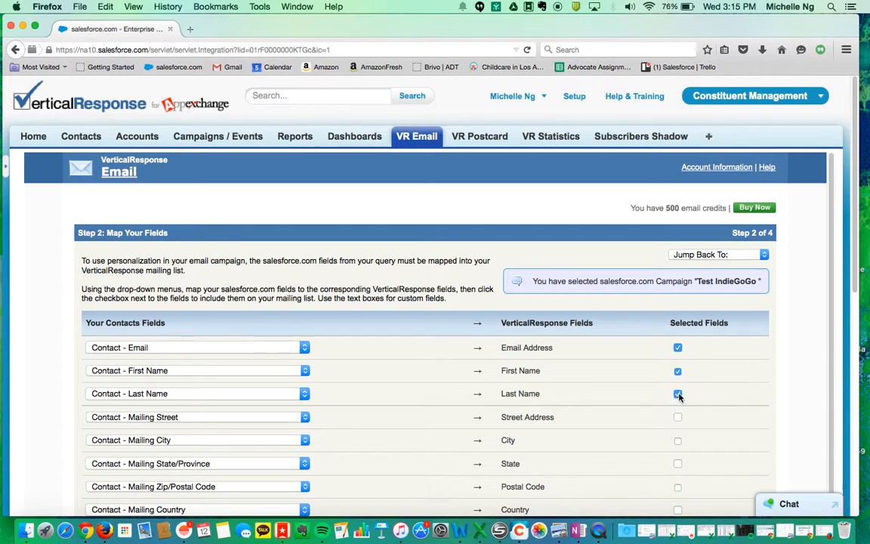
{"action": "scroll", "coordinate": [730, 404], "scroll_direction": "down", "scroll_amount": 3}
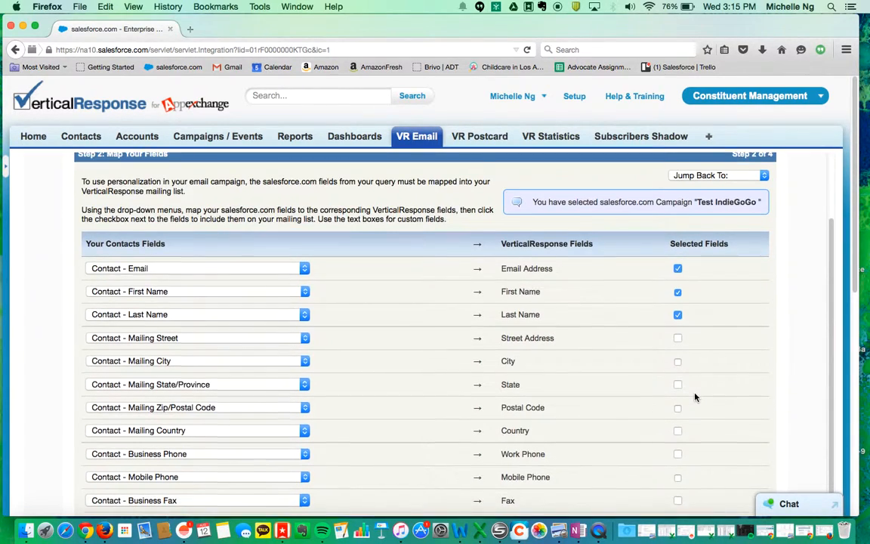
{"action": "scroll", "coordinate": [325, 431], "scroll_direction": "down", "scroll_amount": 3}
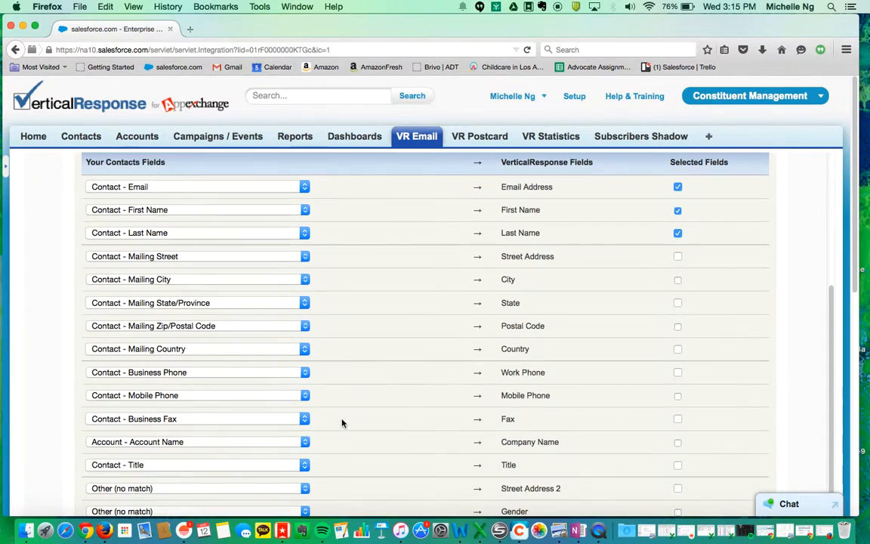
{"action": "scroll", "coordinate": [342, 423], "scroll_direction": "down", "scroll_amount": 6}
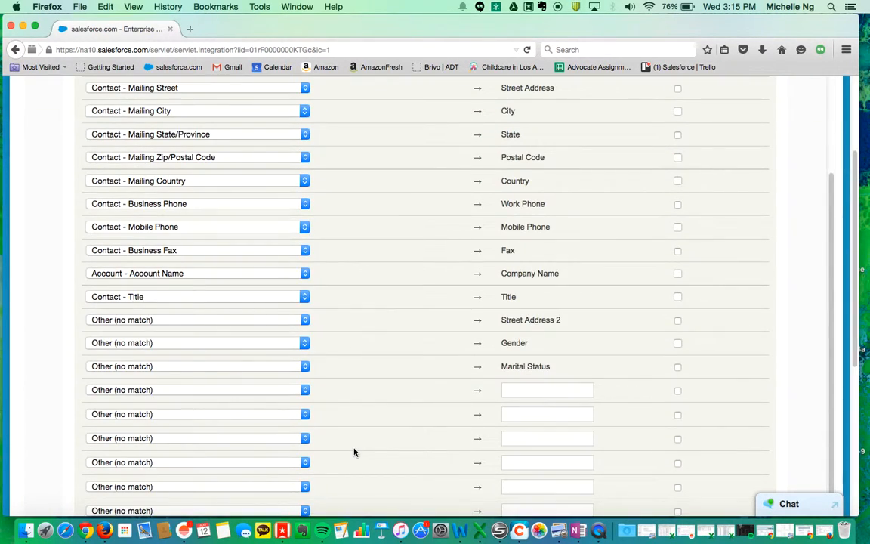
{"action": "scroll", "coordinate": [360, 451], "scroll_direction": "up", "scroll_amount": 4}
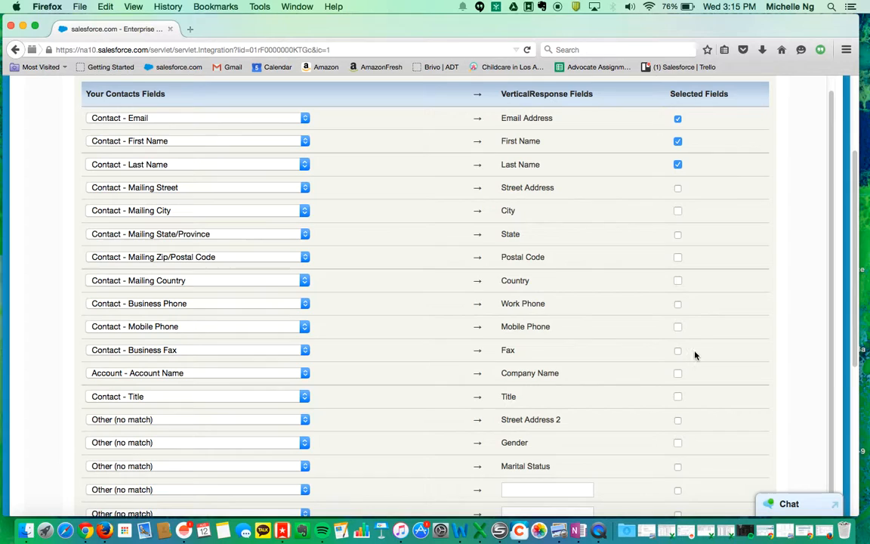
{"action": "scroll", "coordinate": [716, 350], "scroll_direction": "up", "scroll_amount": 4}
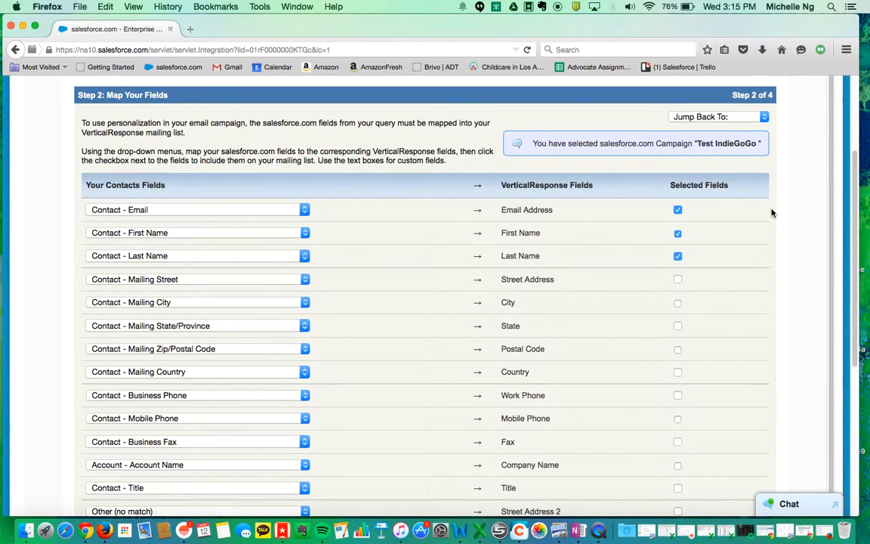
{"action": "scroll", "coordinate": [771, 211], "scroll_direction": "up", "scroll_amount": 6}
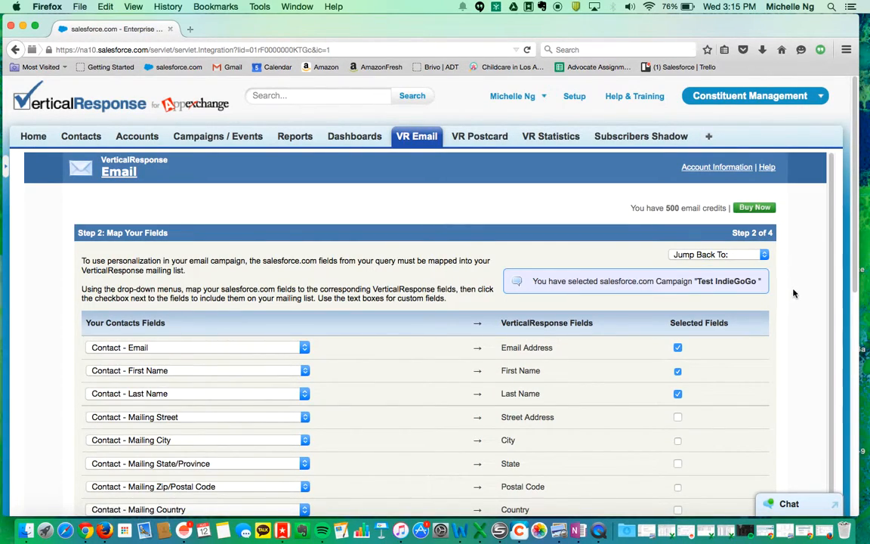
{"action": "scroll", "coordinate": [802, 297], "scroll_direction": "down", "scroll_amount": 9}
{"action": "scroll", "coordinate": [802, 297], "scroll_direction": "down", "scroll_amount": 12}
{"action": "left_click", "coordinate": [751, 339]}
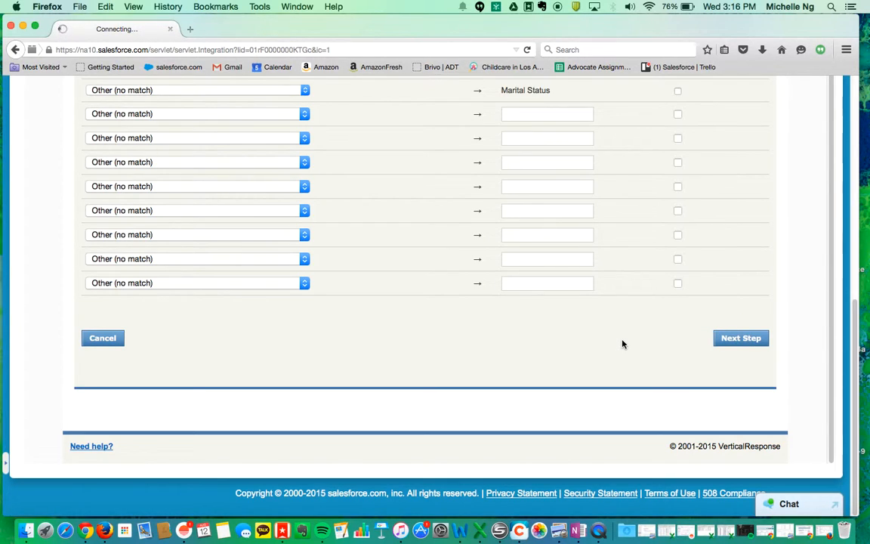
Review the preview of the campaign's contacts for the new list.
{"action": "scroll", "coordinate": [622, 344], "scroll_direction": "up", "scroll_amount": 5}
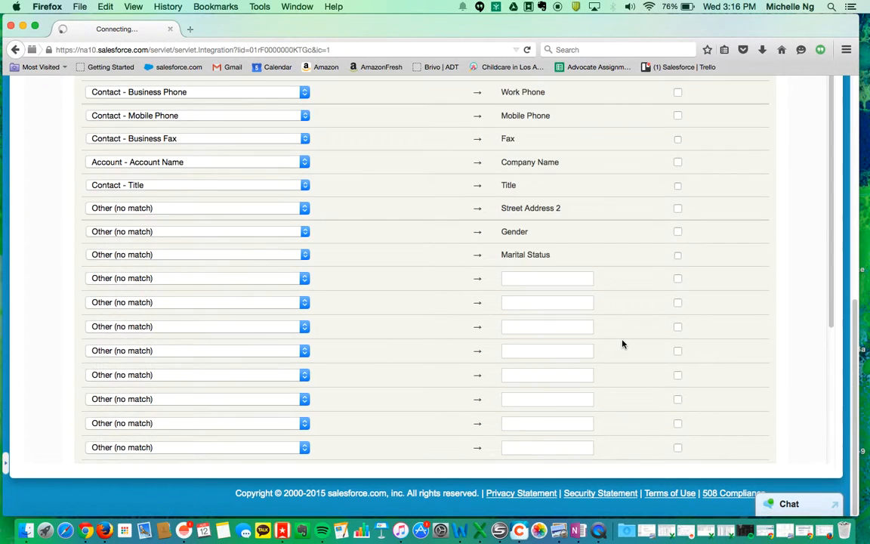
{"action": "scroll", "coordinate": [622, 344], "scroll_direction": "up", "scroll_amount": 10}
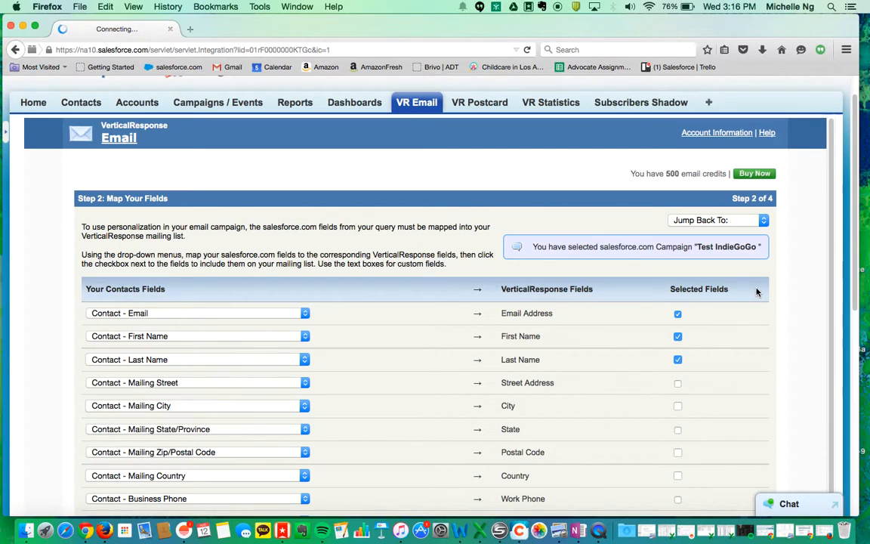
{"action": "scroll", "coordinate": [784, 279], "scroll_direction": "down", "scroll_amount": 5}
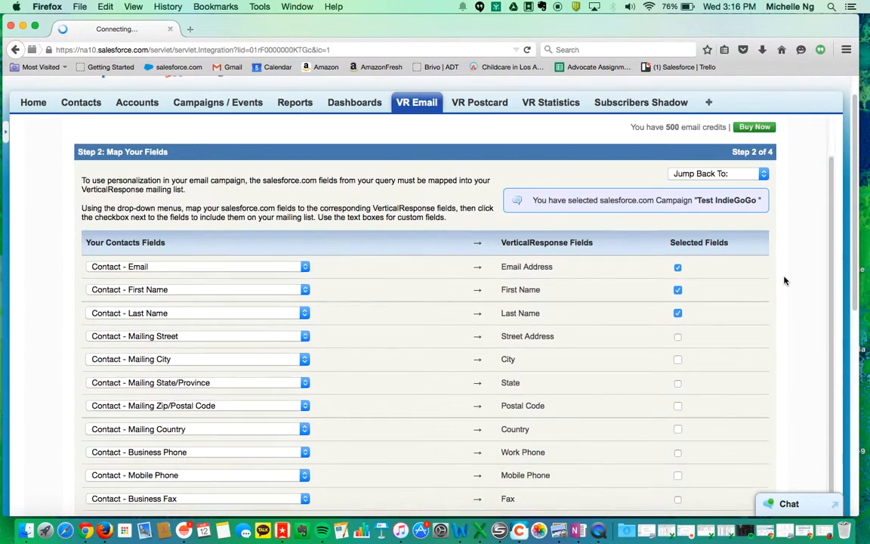
{"action": "scroll", "coordinate": [784, 281], "scroll_direction": "down", "scroll_amount": 10}
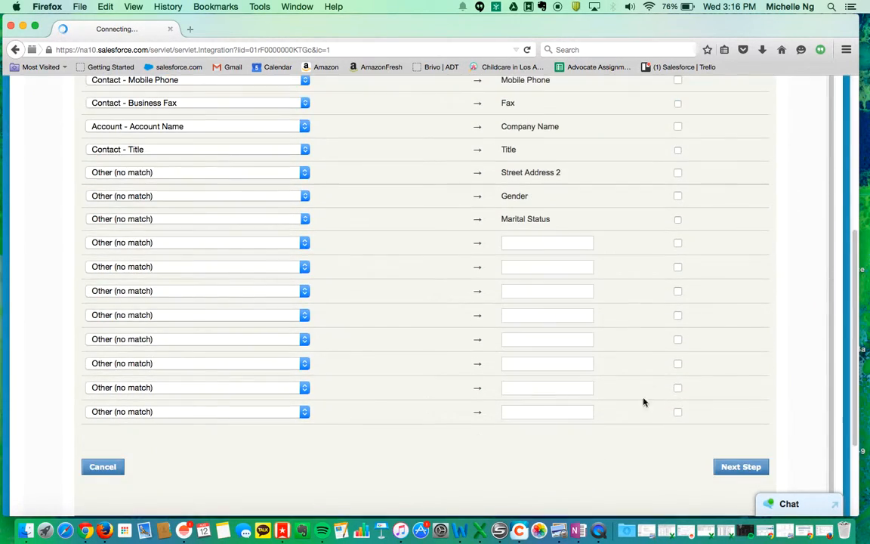
{"action": "scroll", "coordinate": [732, 197], "scroll_direction": "up", "scroll_amount": 2}
Name the new list 'Demo List', create it, and return to the Email home page.
{"action": "left_click", "coordinate": [726, 146]}
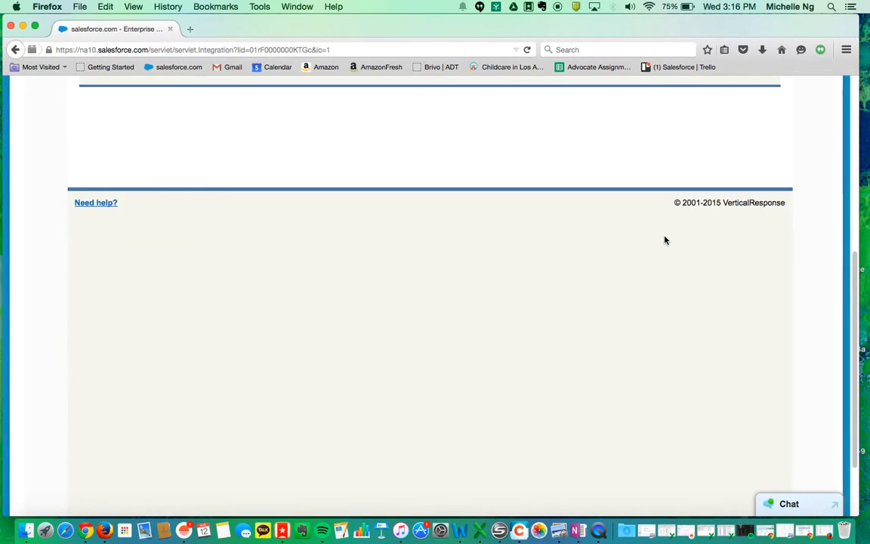
{"action": "scroll", "coordinate": [665, 240], "scroll_direction": "up", "scroll_amount": 5}
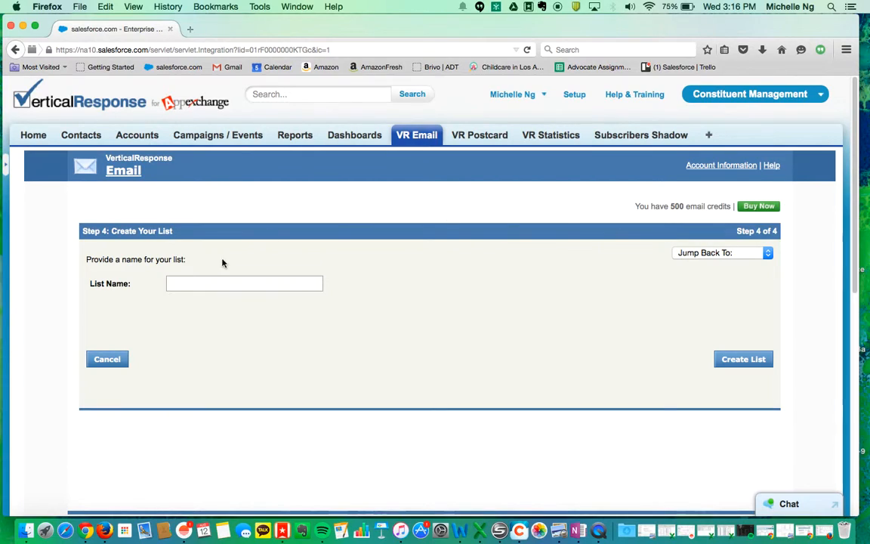
{"action": "left_click", "coordinate": [211, 283]}
{"action": "type", "text": "Demo List"}
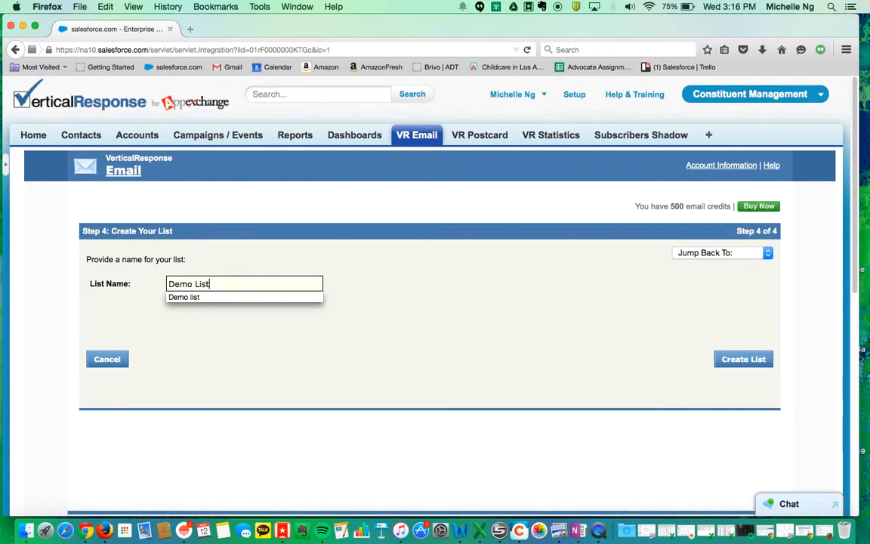
{"action": "left_click", "coordinate": [722, 368]}
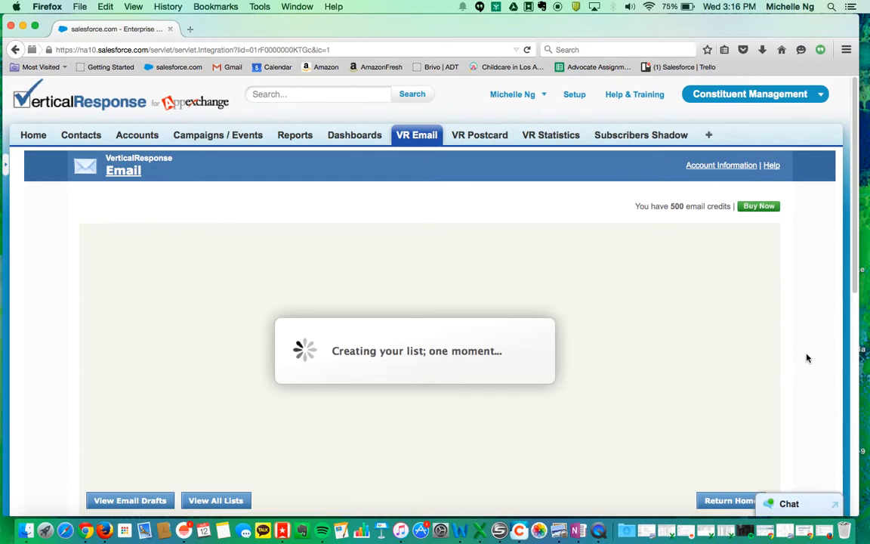
{"action": "scroll", "coordinate": [816, 360], "scroll_direction": "down", "scroll_amount": 1}
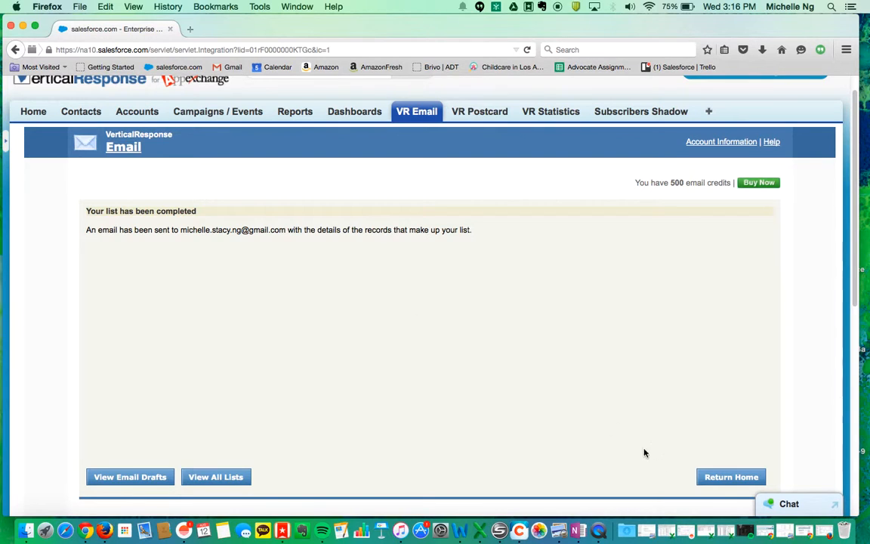
{"action": "left_click", "coordinate": [715, 481]}
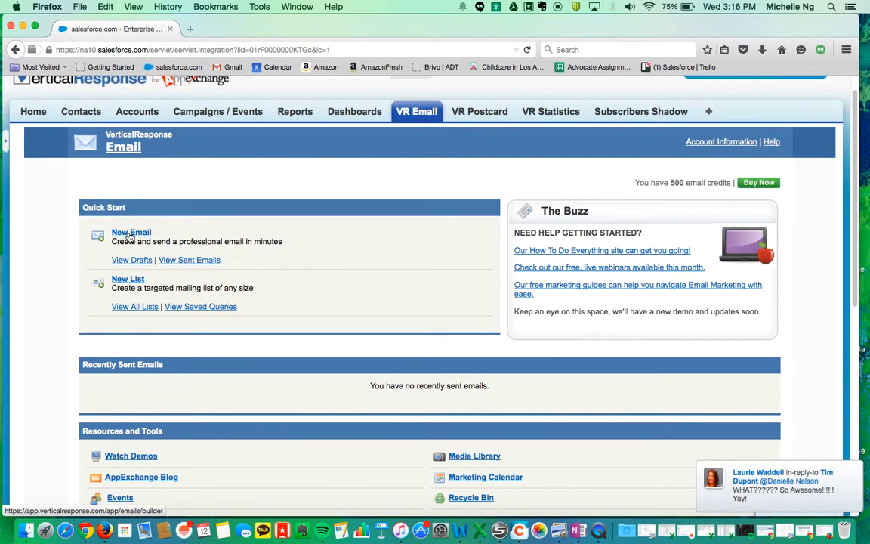
Confirm Demo List appears among all mailing lists, then go back and begin a new email.
{"action": "left_click", "coordinate": [138, 311]}
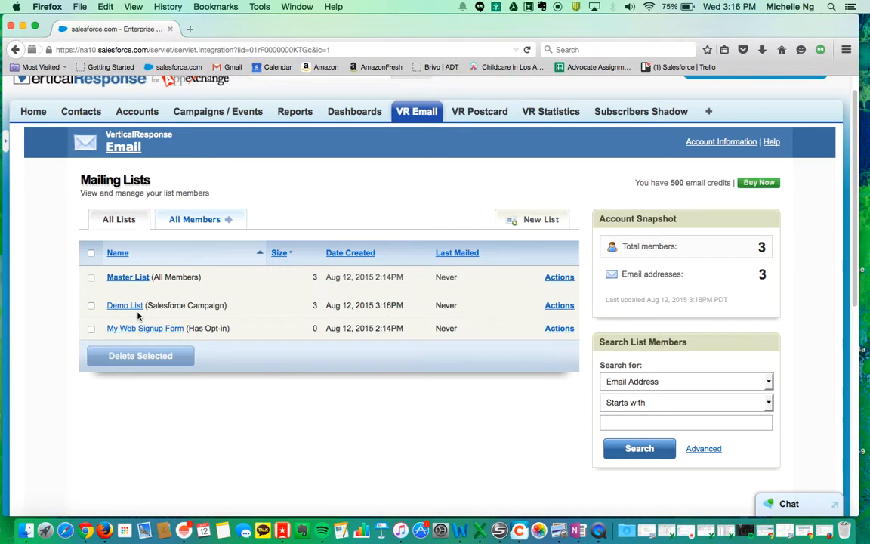
{"action": "left_click", "coordinate": [15, 49]}
{"action": "left_click", "coordinate": [126, 233]}
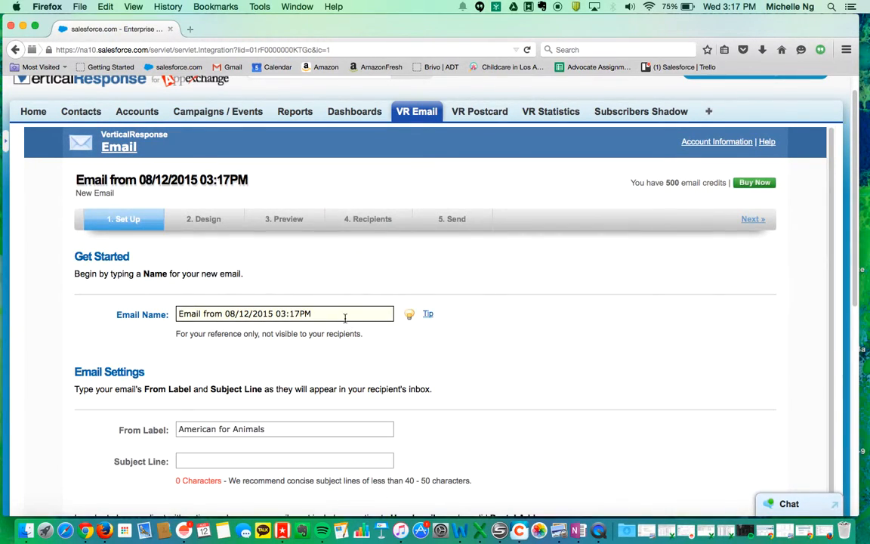
Rename the email to 'Fundraiser email' with subject line 'Fundraising for animals'.
{"action": "triple_click", "coordinate": [345, 317]}
{"action": "key", "text": "BackSpace"}
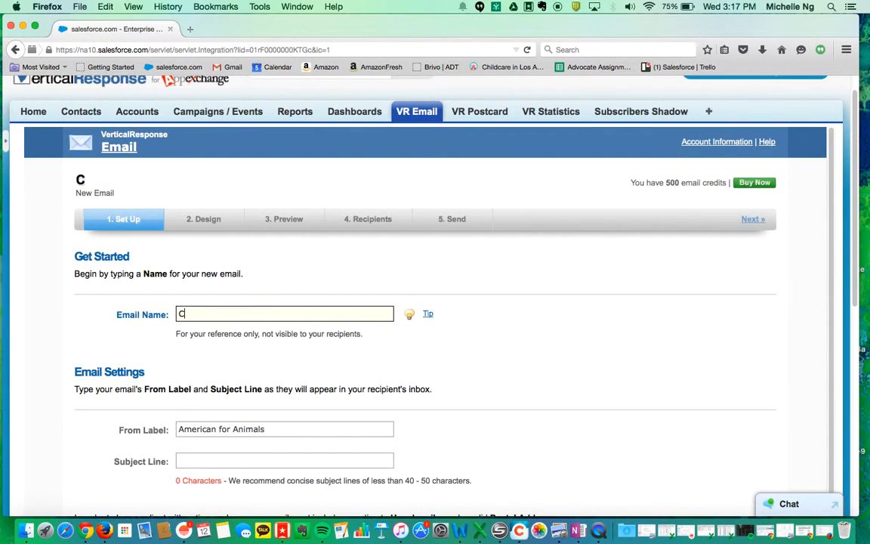
{"action": "type", "text": "Fundra"}
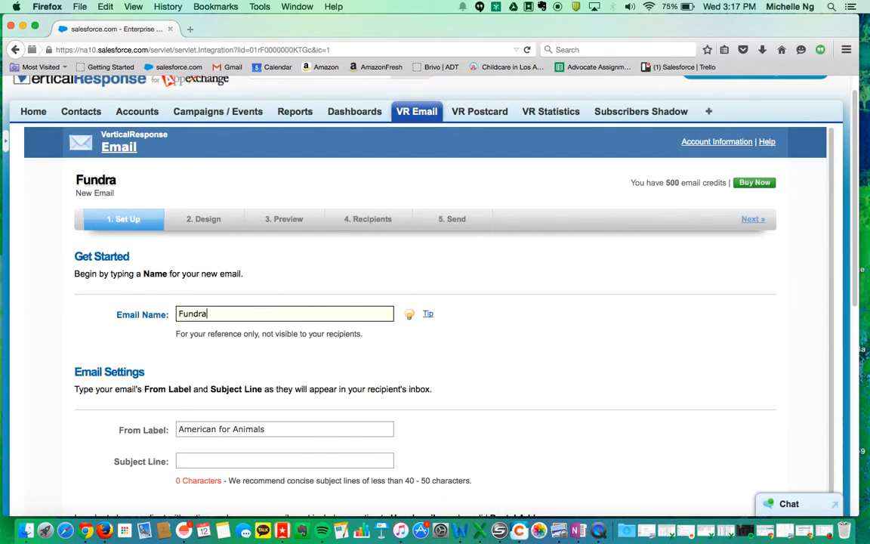
{"action": "type", "text": "iser email"}
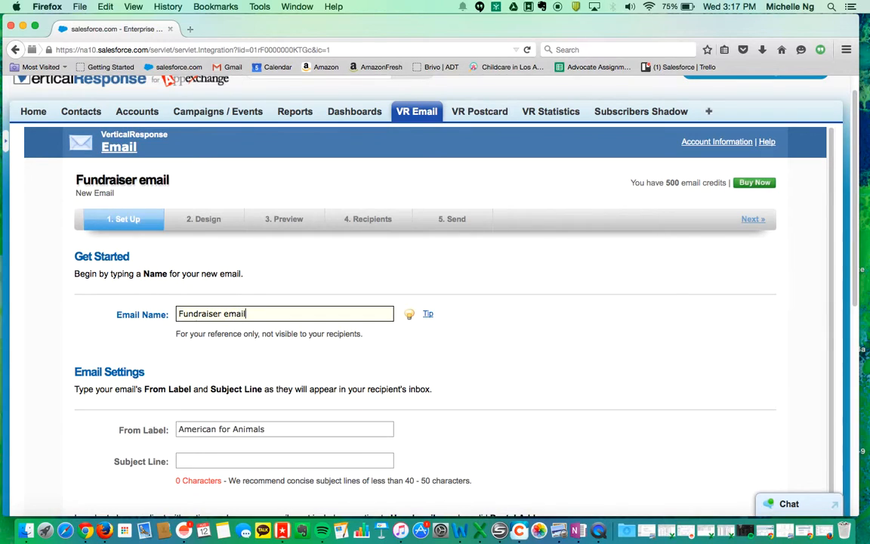
{"action": "left_click", "coordinate": [326, 462]}
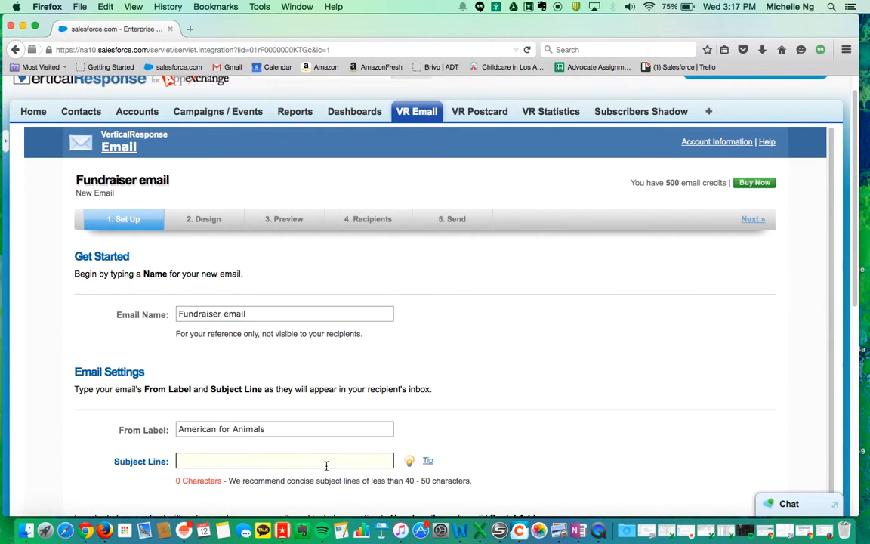
{"action": "type", "text": "Fundr"}
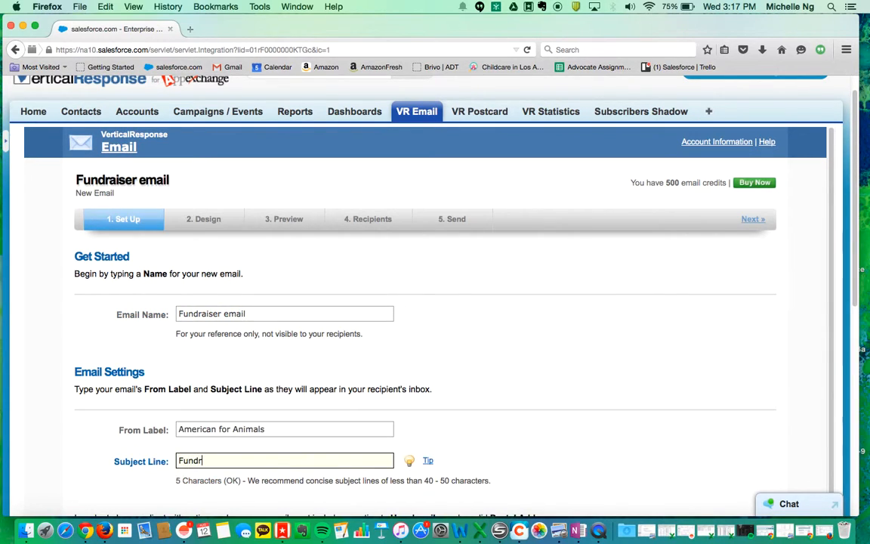
{"action": "type", "text": "aisi"}
{"action": "type", "text": "ising for"}
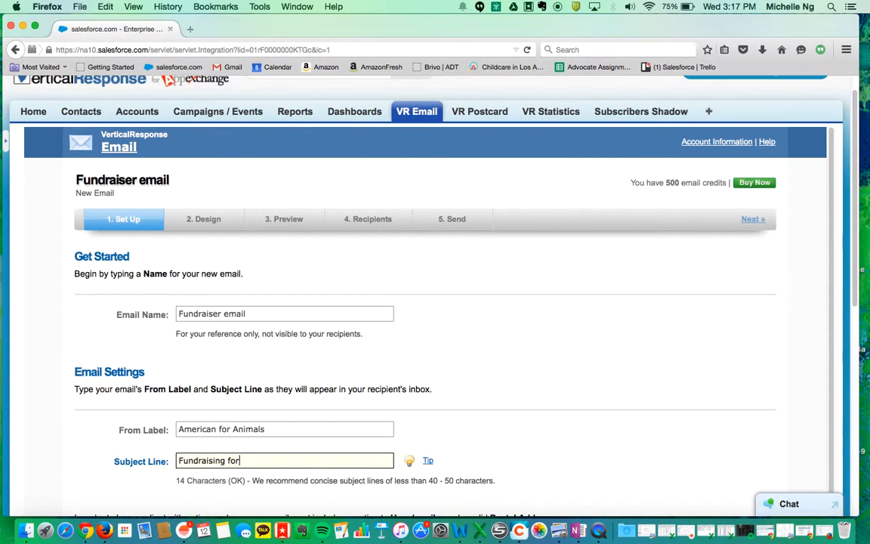
{"action": "type", "text": " animals"}
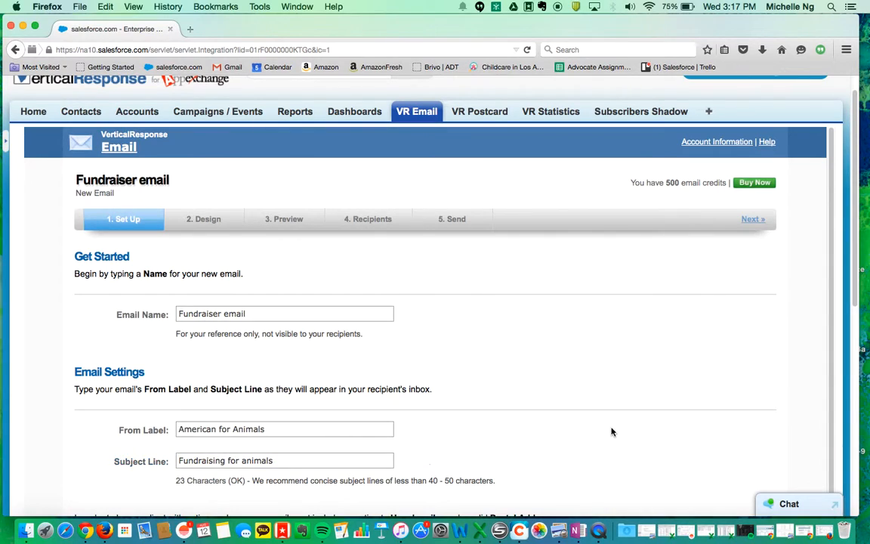
Complete the company's postal address, with state CA and country United States.
{"action": "scroll", "coordinate": [611, 430], "scroll_direction": "down", "scroll_amount": 3}
{"action": "scroll", "coordinate": [612, 431], "scroll_direction": "down", "scroll_amount": 3}
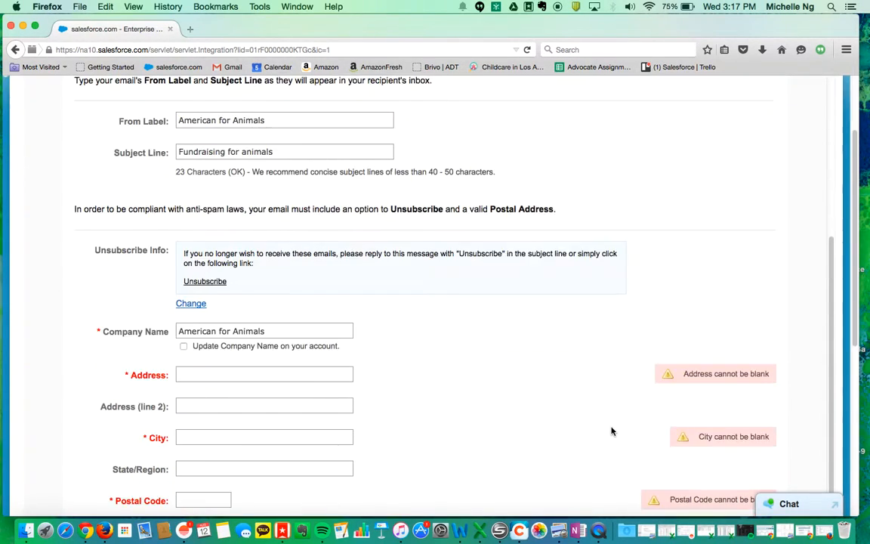
{"action": "left_click", "coordinate": [268, 348]}
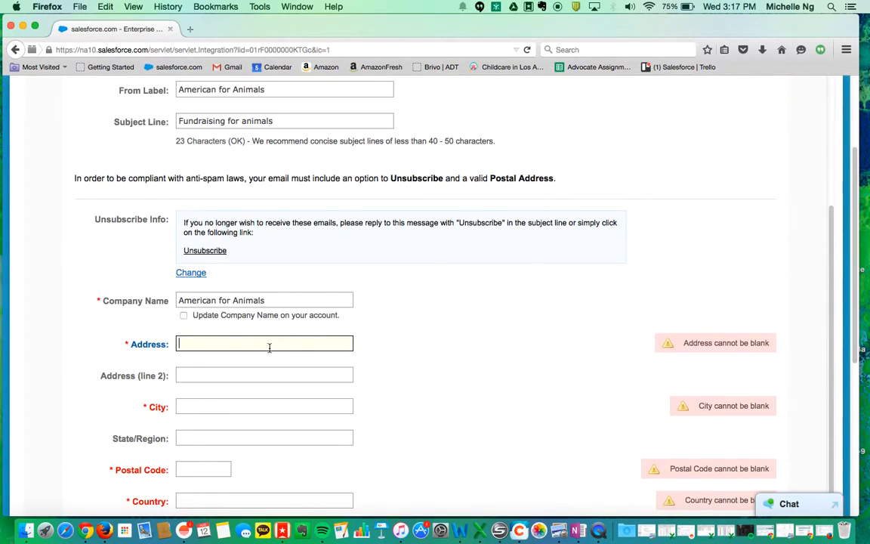
{"action": "type", "text": "22"}
{"action": "key", "text": "Down"}
{"action": "key", "text": "Tab"}
{"action": "key", "text": "Tab"}
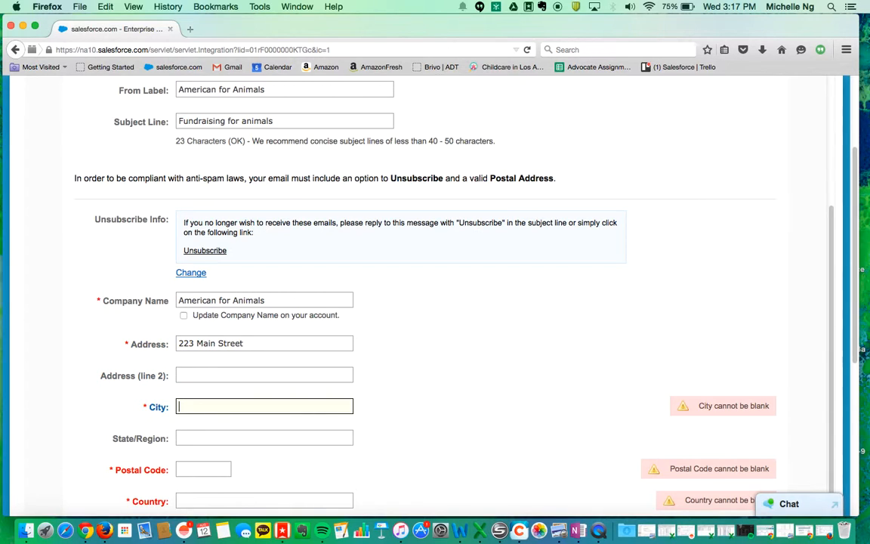
{"action": "type", "text": "San"}
{"action": "key", "text": "Down"}
{"action": "key", "text": "Tab"}
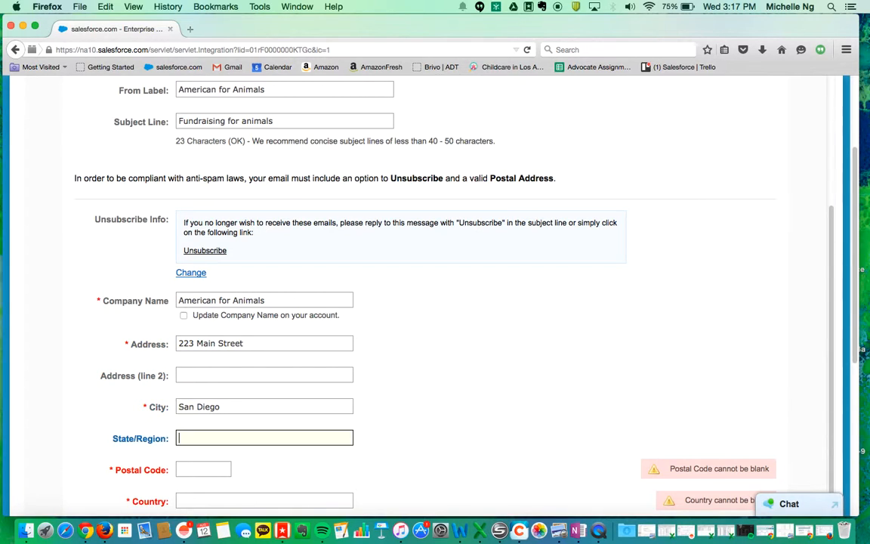
{"action": "type", "text": "CA"}
{"action": "key", "text": "Tab"}
{"action": "type", "text": "9"}
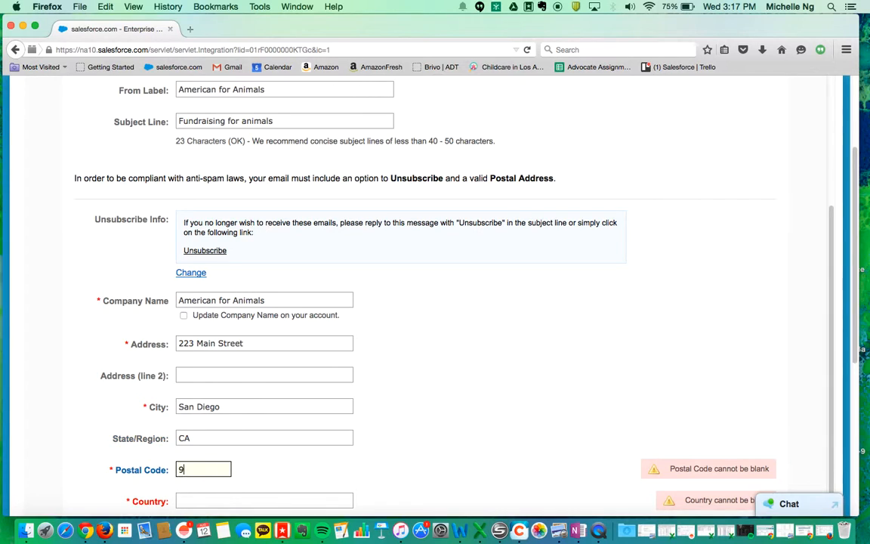
{"action": "type", "text": "2121"}
{"action": "left_click", "coordinate": [528, 376]}
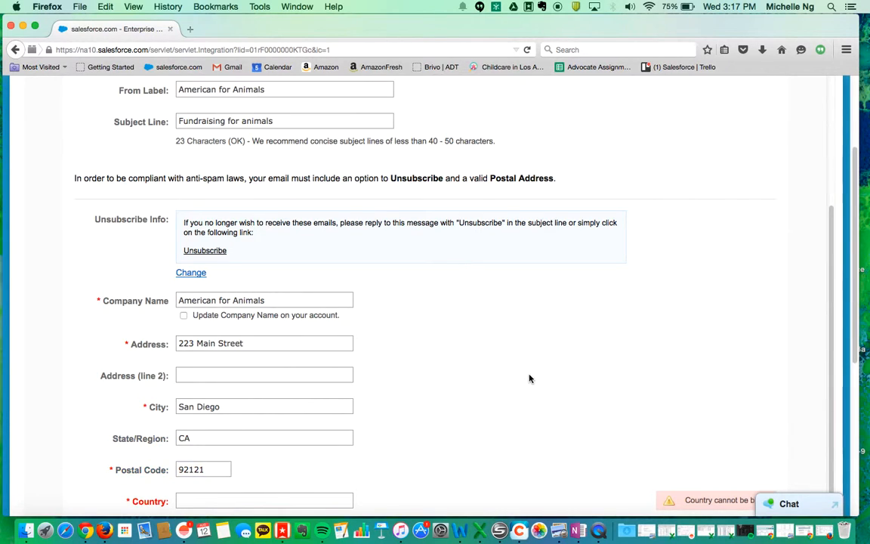
{"action": "scroll", "coordinate": [258, 343], "scroll_direction": "down", "scroll_amount": 5}
{"action": "left_click", "coordinate": [234, 301]}
{"action": "type", "text": "U"}
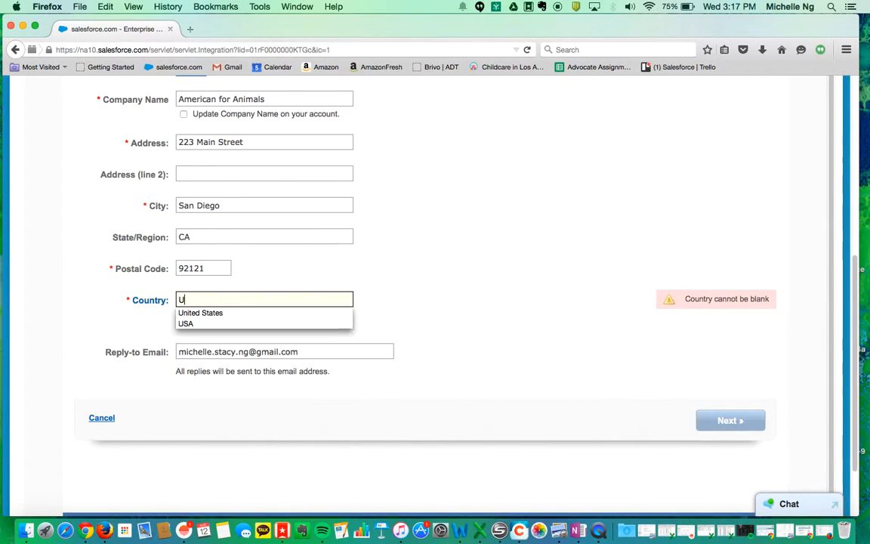
{"action": "key", "text": "Down"}
{"action": "key", "text": "Return"}
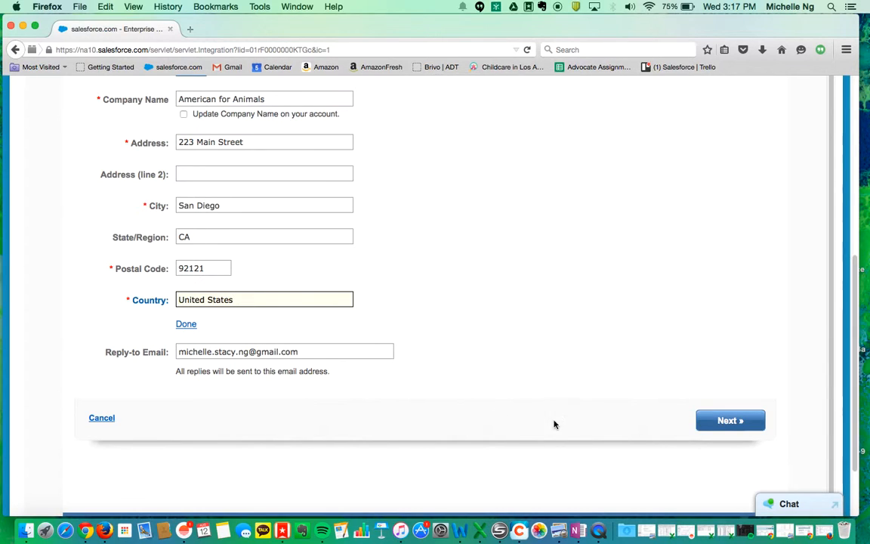
Continue past email setup and use the guided wizard to reach template selection.
{"action": "left_click", "coordinate": [740, 421]}
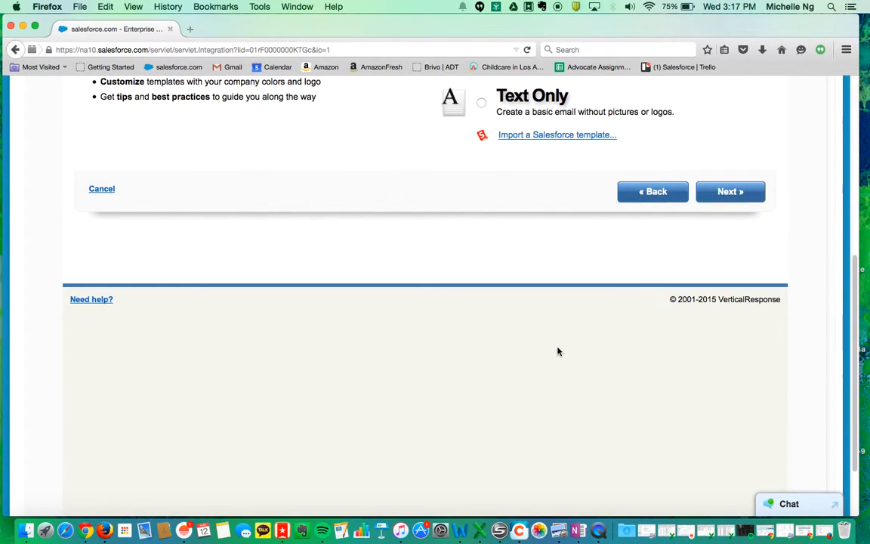
{"action": "scroll", "coordinate": [407, 278], "scroll_direction": "up", "scroll_amount": 3}
{"action": "left_click", "coordinate": [126, 101]}
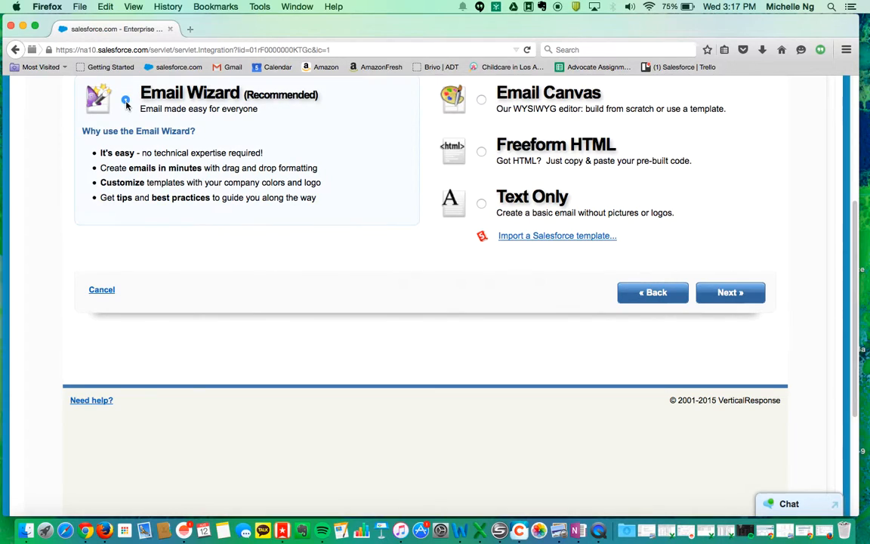
{"action": "scroll", "coordinate": [593, 293], "scroll_direction": "up", "scroll_amount": 3}
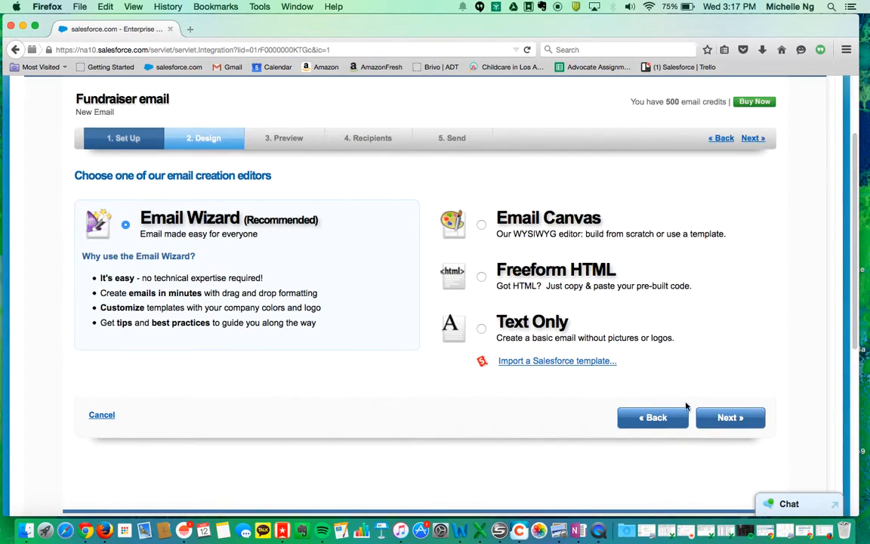
{"action": "left_click", "coordinate": [733, 420]}
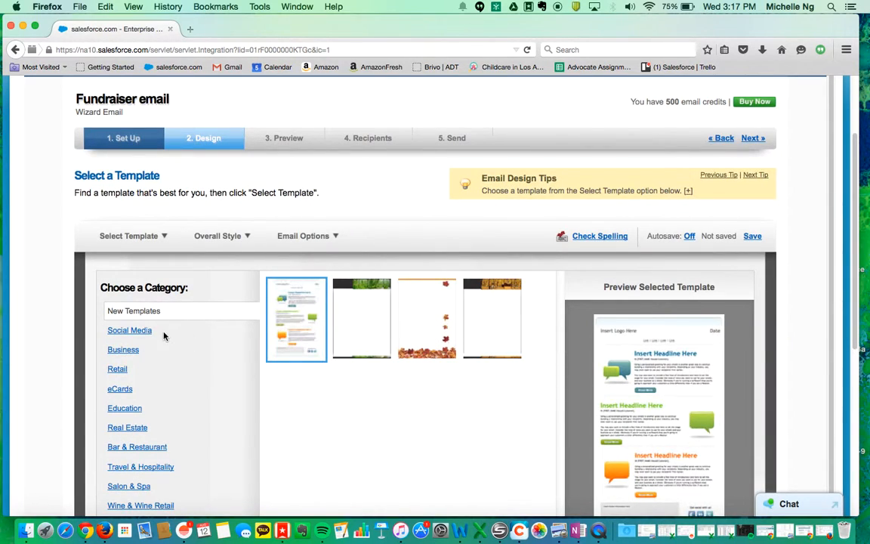
Pick the dark teal template from the Business category.
{"action": "scroll", "coordinate": [147, 363], "scroll_direction": "down", "scroll_amount": 1}
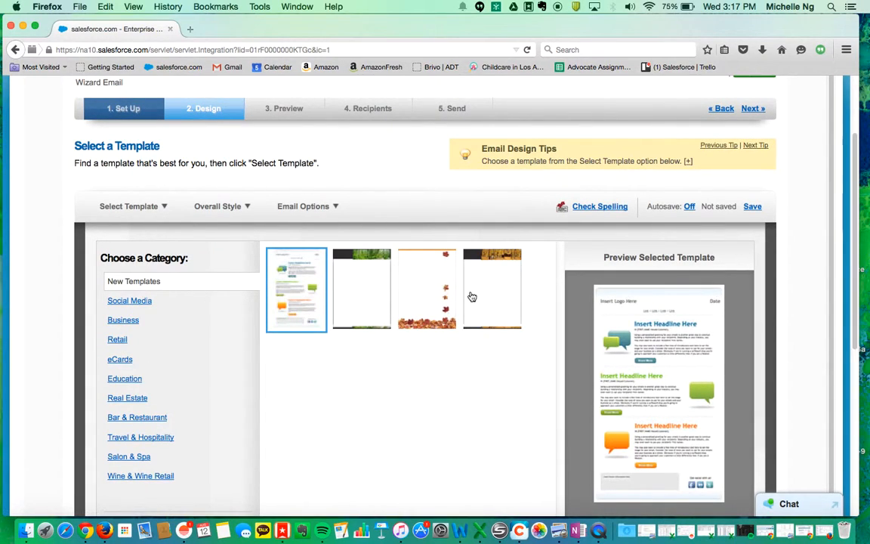
{"action": "left_click", "coordinate": [109, 320]}
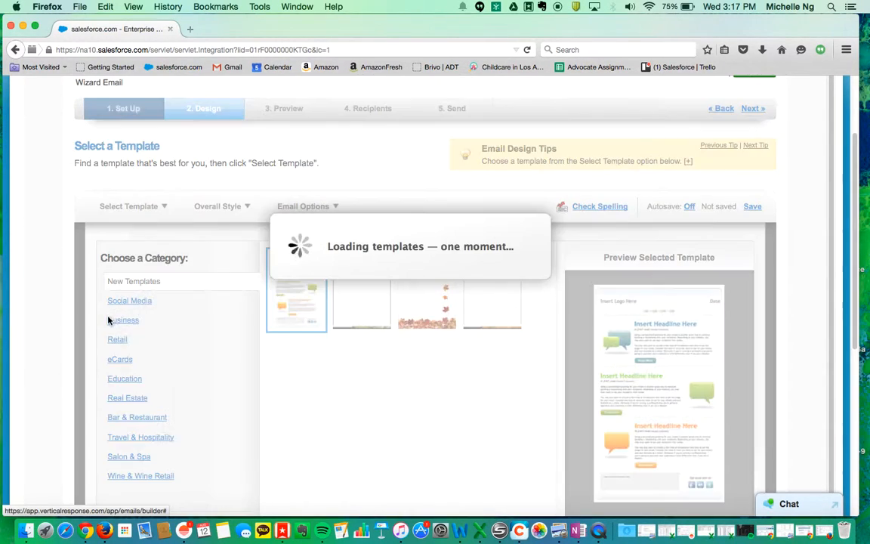
{"action": "left_click", "coordinate": [115, 320]}
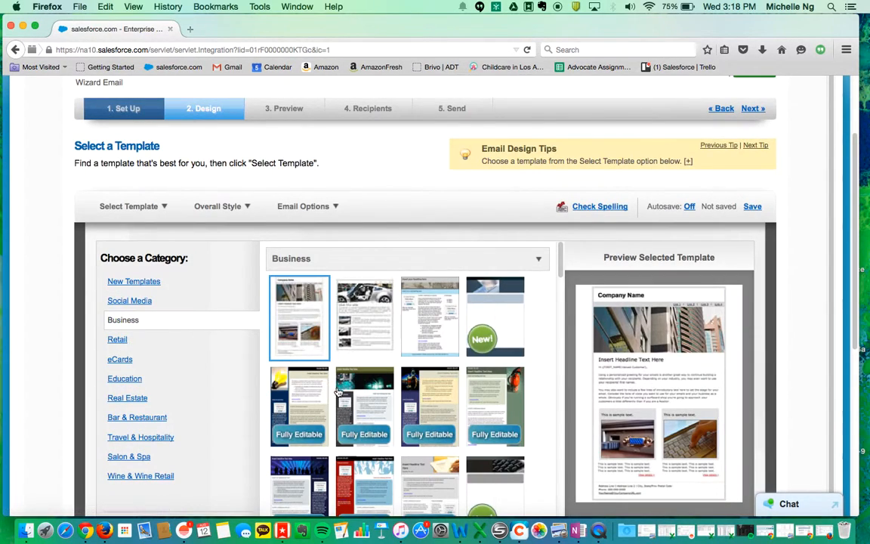
{"action": "left_click", "coordinate": [364, 400]}
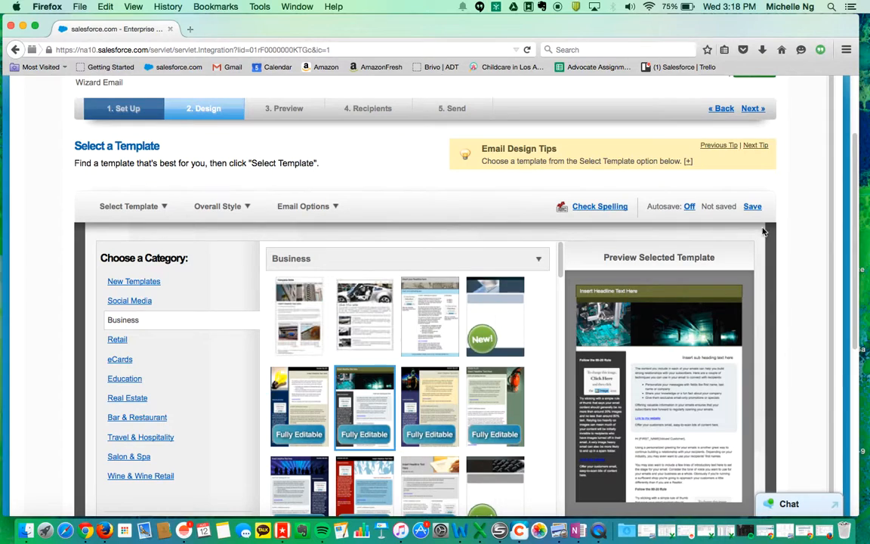
{"action": "scroll", "coordinate": [561, 375], "scroll_direction": "down", "scroll_amount": 5}
Load the dark teal template into Block Edit and scroll through its sample blocks.
{"action": "left_click", "coordinate": [679, 398]}
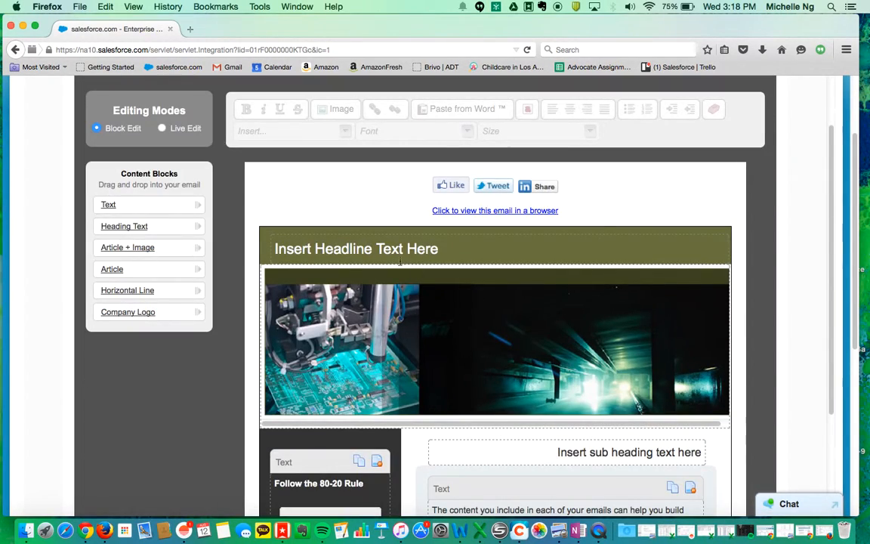
{"action": "scroll", "coordinate": [559, 330], "scroll_direction": "down", "scroll_amount": 3}
{"action": "scroll", "coordinate": [630, 298], "scroll_direction": "down", "scroll_amount": 3}
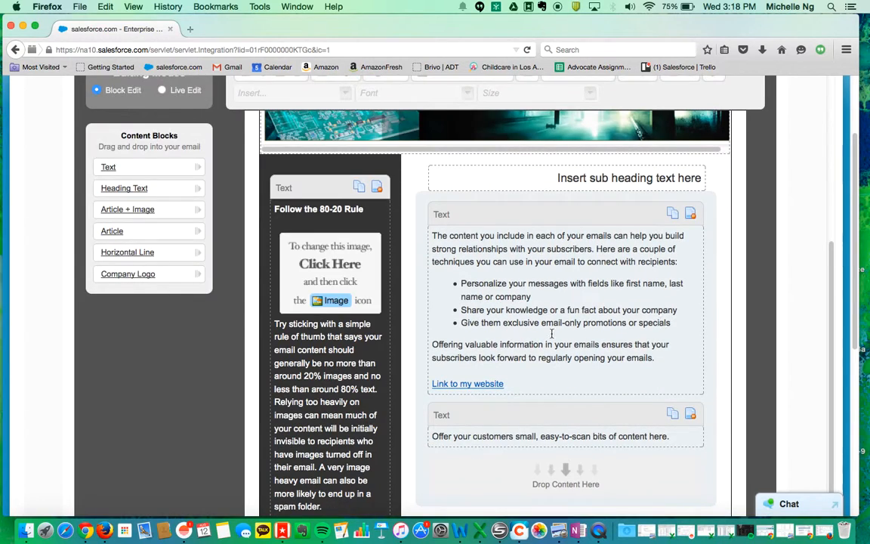
{"action": "scroll", "coordinate": [504, 247], "scroll_direction": "down", "scroll_amount": 4}
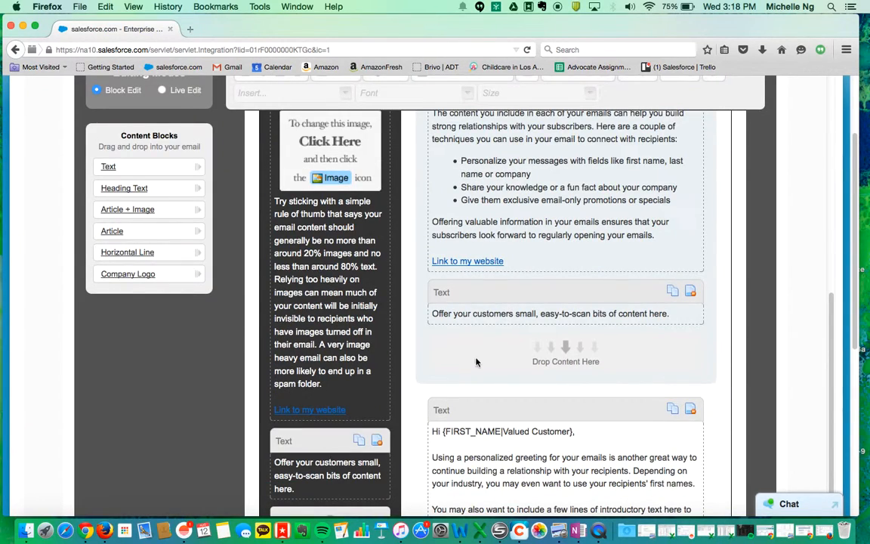
{"action": "scroll", "coordinate": [612, 404], "scroll_direction": "down", "scroll_amount": 7}
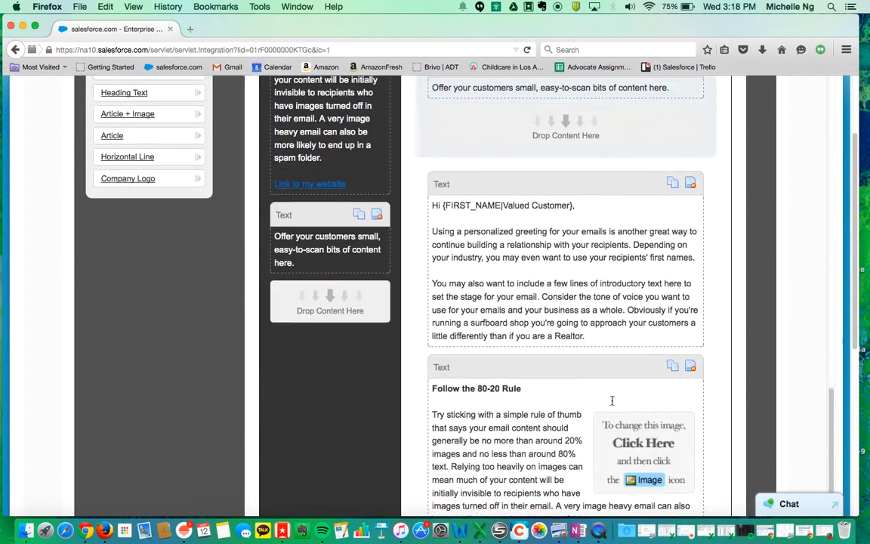
{"action": "scroll", "coordinate": [612, 400], "scroll_direction": "up", "scroll_amount": 6}
{"action": "scroll", "coordinate": [612, 400], "scroll_direction": "up", "scroll_amount": 10}
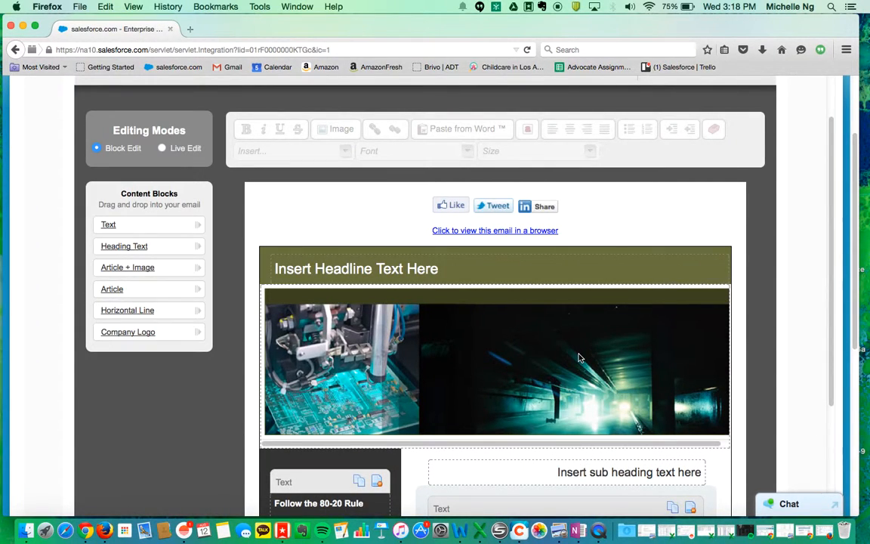
{"action": "scroll", "coordinate": [748, 259], "scroll_direction": "up", "scroll_amount": 4}
{"action": "scroll", "coordinate": [748, 259], "scroll_direction": "up", "scroll_amount": 1}
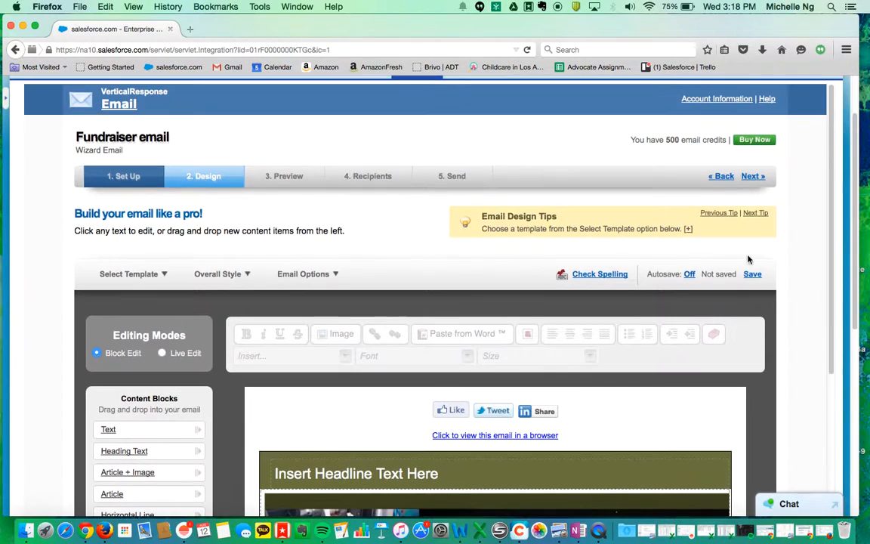
Save the design and review the Fundraiser email's plain-text preview.
{"action": "left_click", "coordinate": [751, 177]}
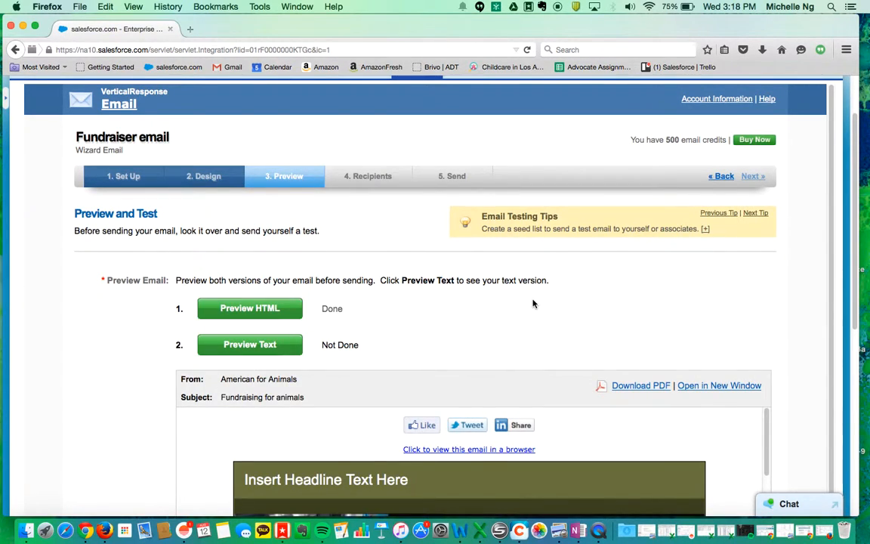
{"action": "scroll", "coordinate": [529, 310], "scroll_direction": "down", "scroll_amount": 8}
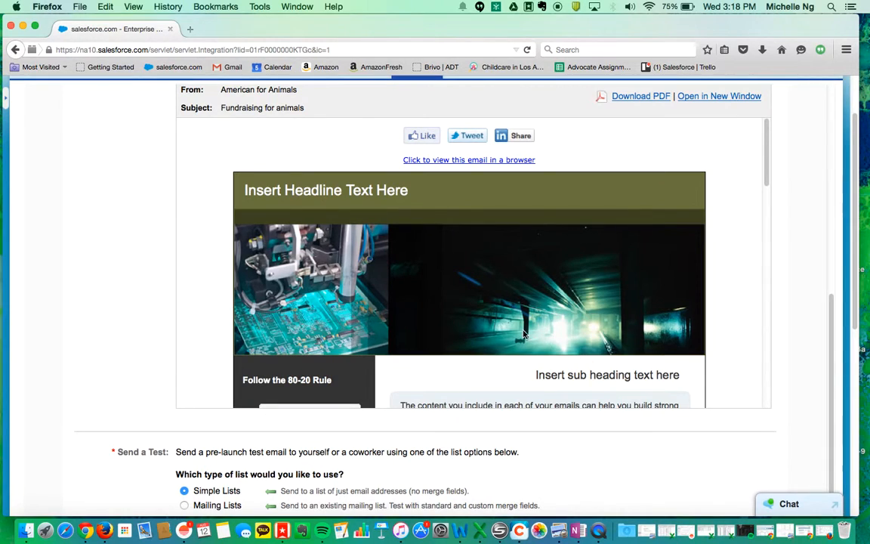
{"action": "scroll", "coordinate": [528, 328], "scroll_direction": "down", "scroll_amount": 2}
{"action": "scroll", "coordinate": [533, 323], "scroll_direction": "down", "scroll_amount": 15}
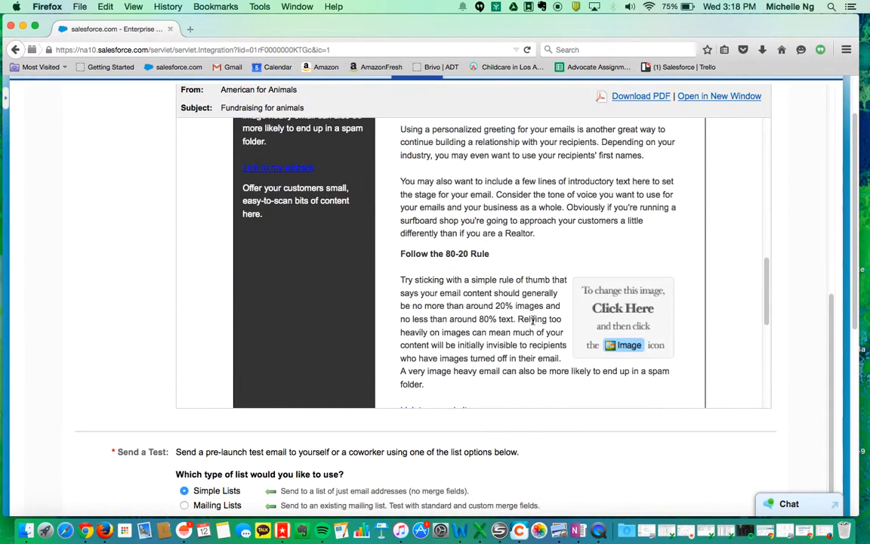
{"action": "scroll", "coordinate": [836, 257], "scroll_direction": "up", "scroll_amount": 4}
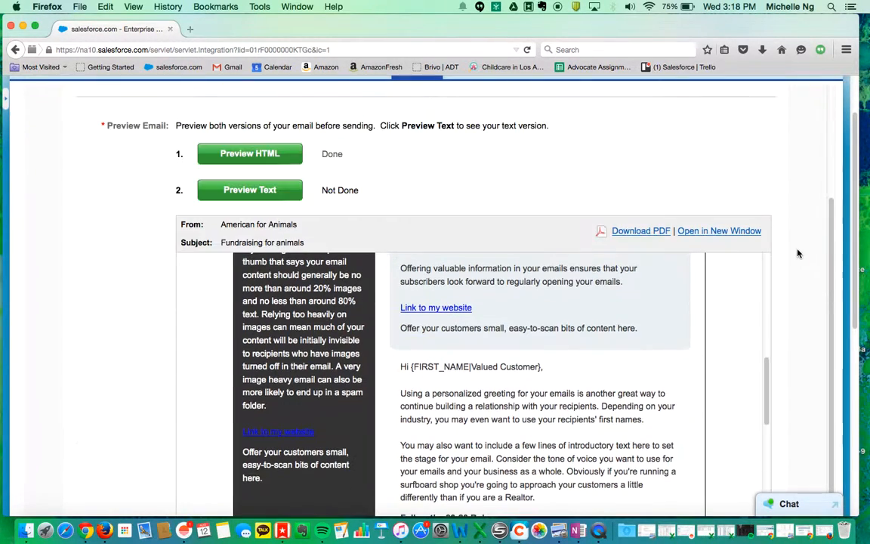
{"action": "left_click", "coordinate": [271, 193]}
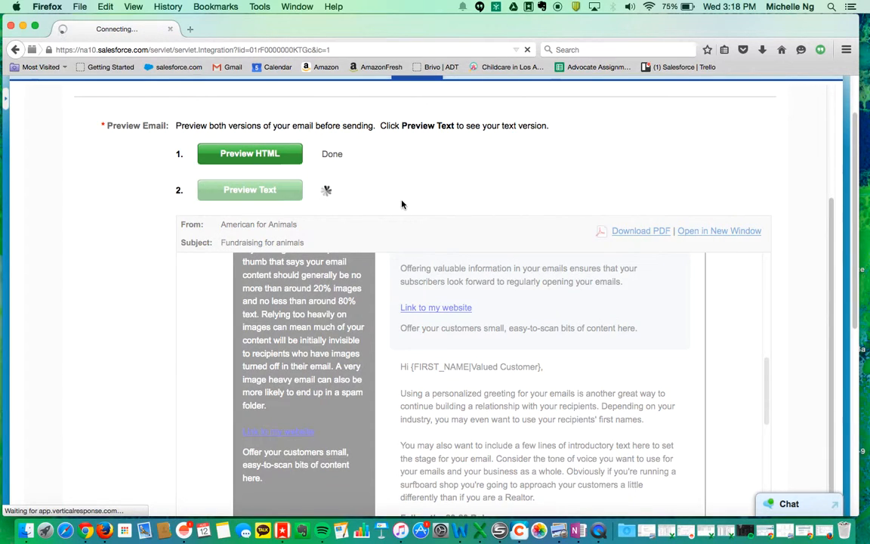
{"action": "scroll", "coordinate": [628, 344], "scroll_direction": "down", "scroll_amount": 3}
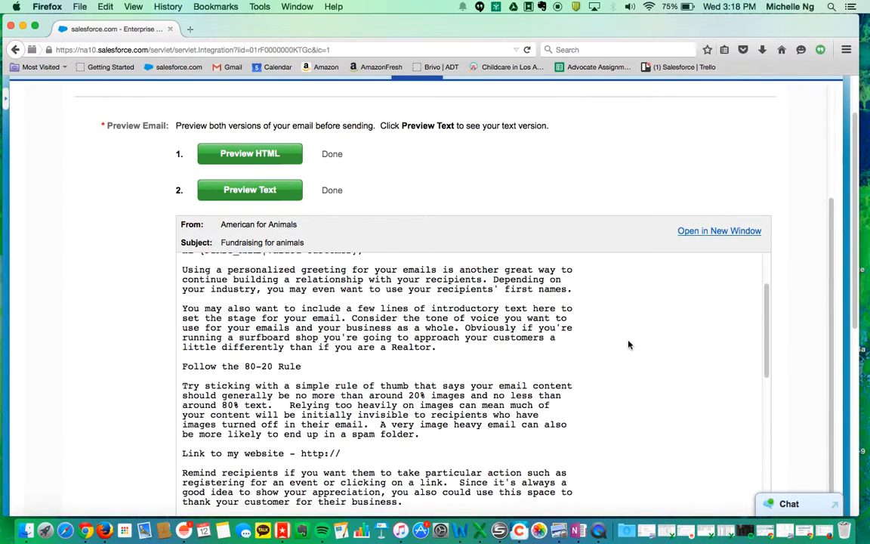
{"action": "scroll", "coordinate": [75, 378], "scroll_direction": "down", "scroll_amount": 5}
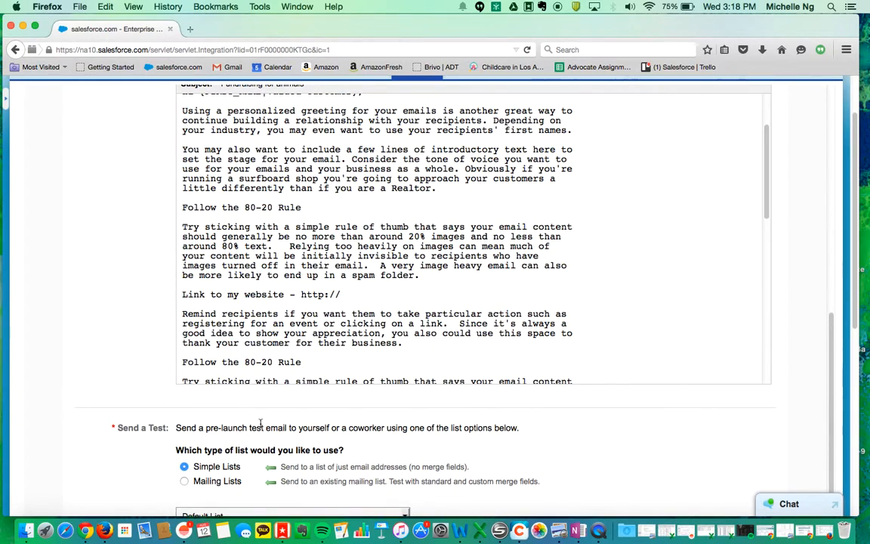
{"action": "scroll", "coordinate": [297, 440], "scroll_direction": "down", "scroll_amount": 3}
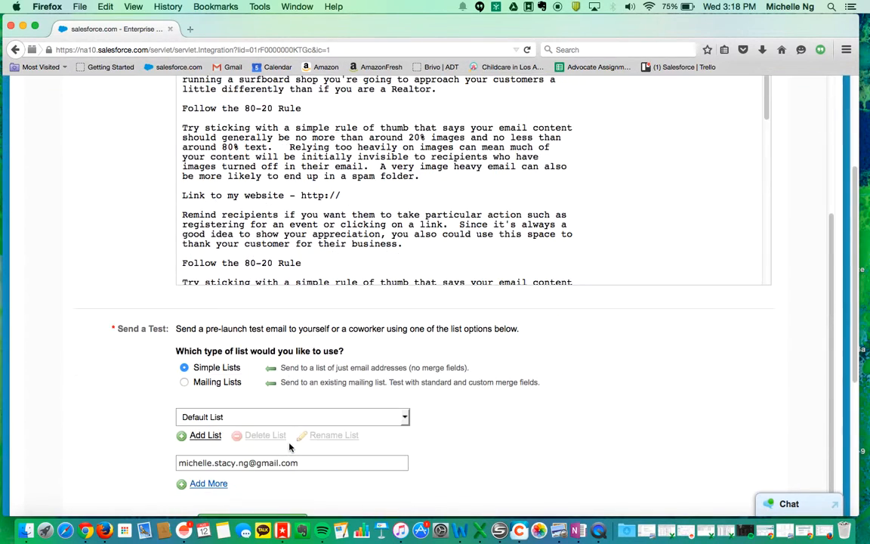
Send a test copy of the email to the Demo List's 3 addresses.
{"action": "left_click", "coordinate": [218, 384]}
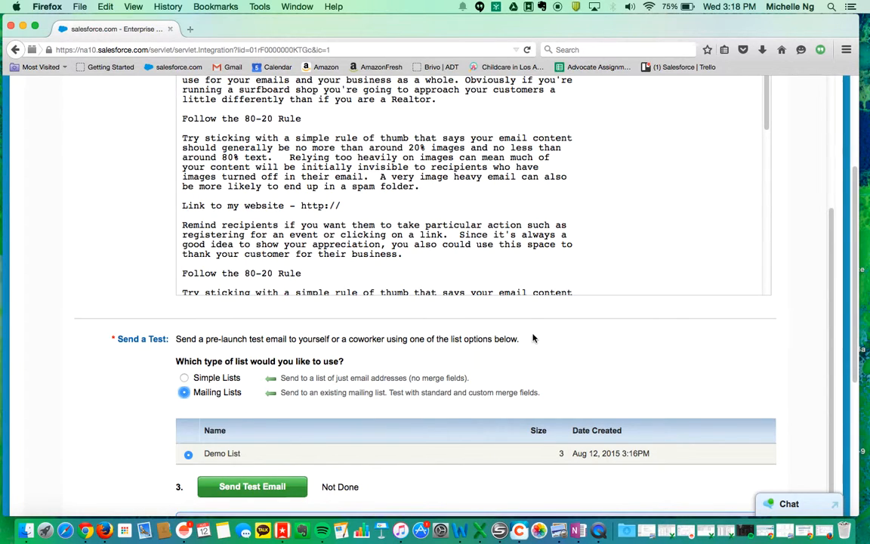
{"action": "scroll", "coordinate": [532, 339], "scroll_direction": "down", "scroll_amount": 3}
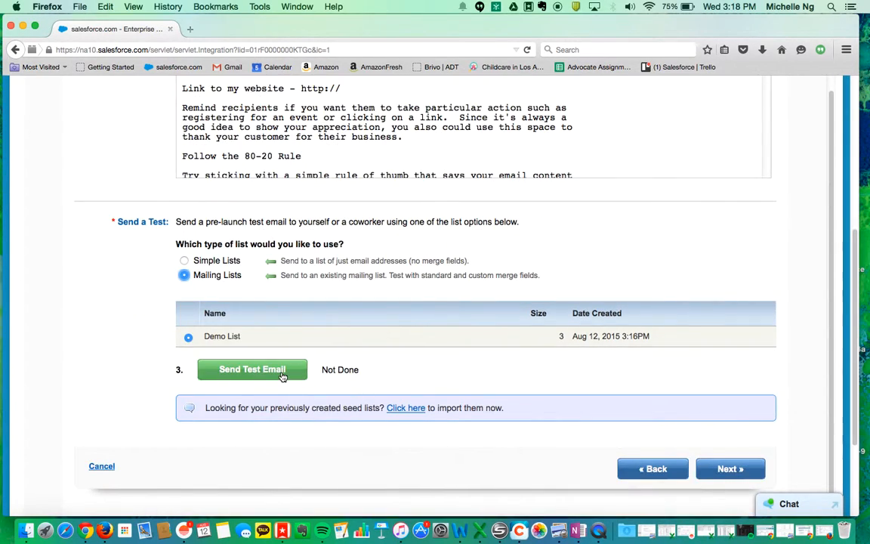
{"action": "left_click", "coordinate": [282, 375]}
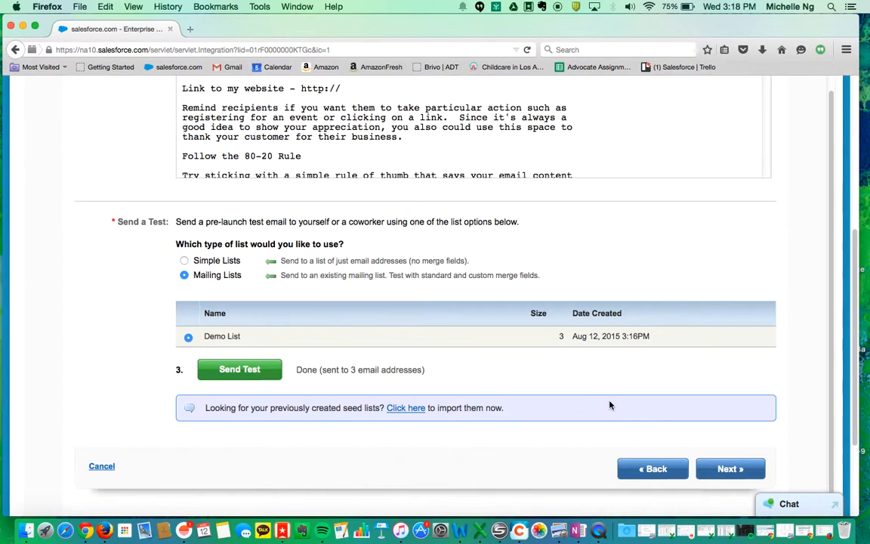
{"action": "left_click", "coordinate": [714, 467]}
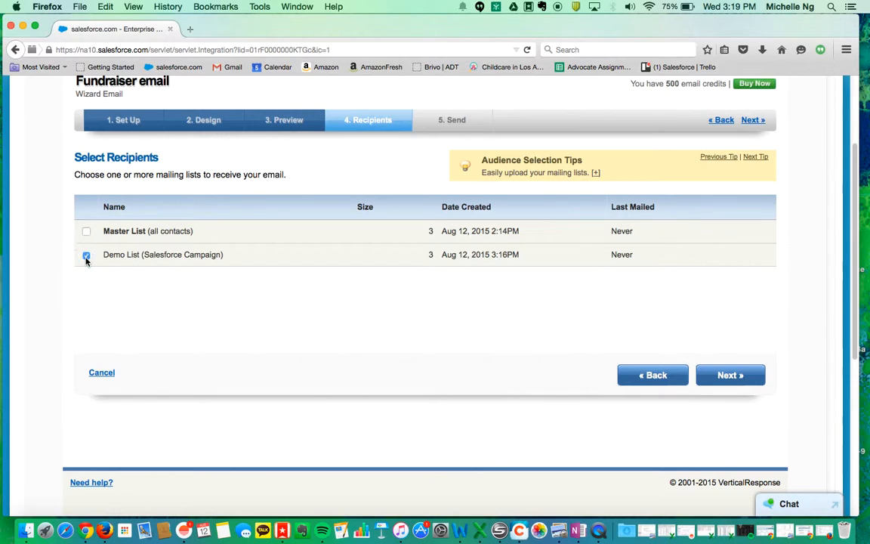
Continue with Demo List as recipients and review the As Soon as Possible send to 3 list members.
{"action": "left_click", "coordinate": [732, 383]}
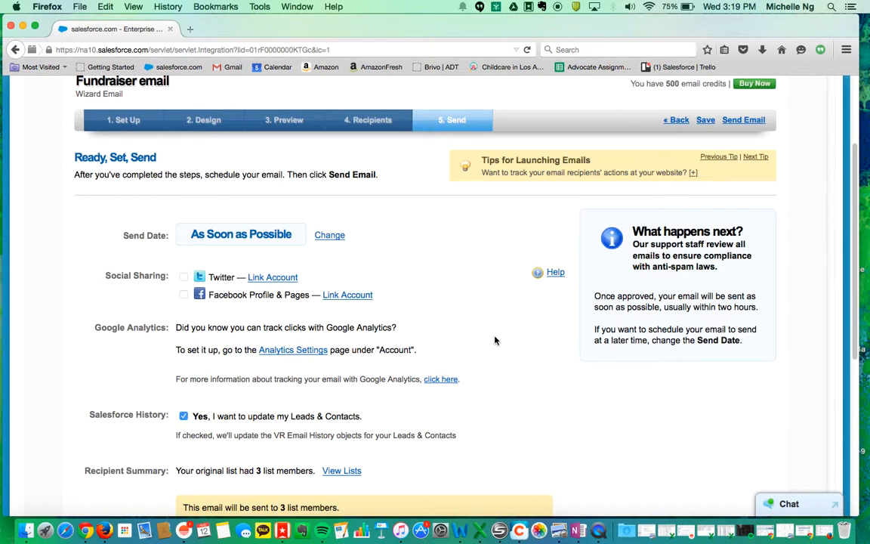
{"action": "scroll", "coordinate": [496, 339], "scroll_direction": "down", "scroll_amount": 3}
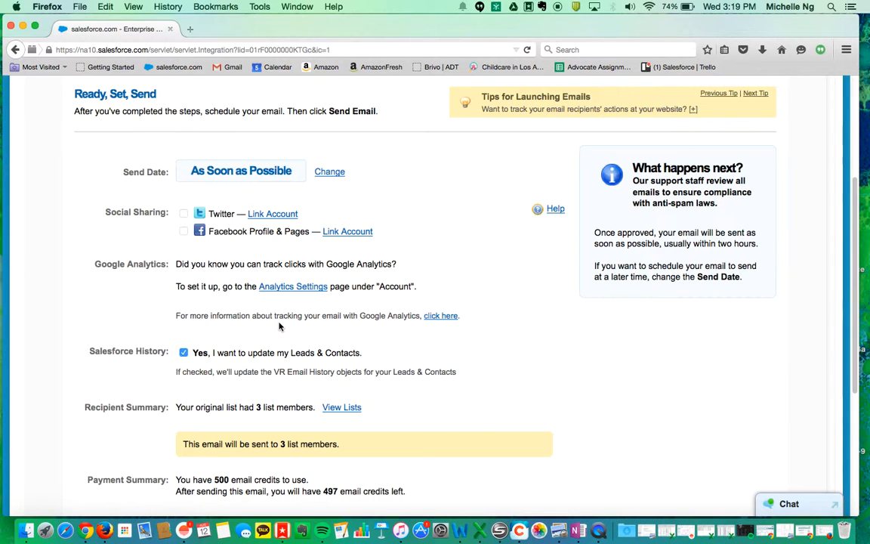
{"action": "scroll", "coordinate": [517, 347], "scroll_direction": "down", "scroll_amount": 3}
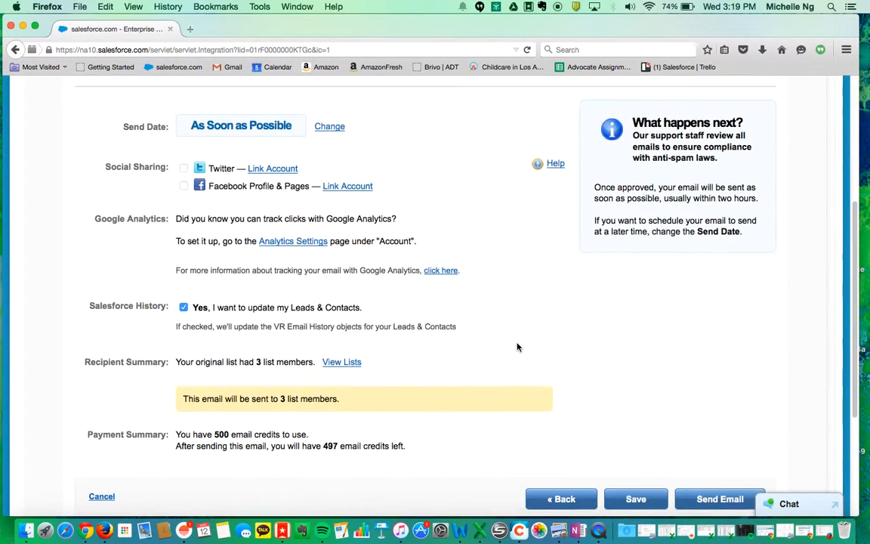
{"action": "scroll", "coordinate": [499, 347], "scroll_direction": "down", "scroll_amount": 2}
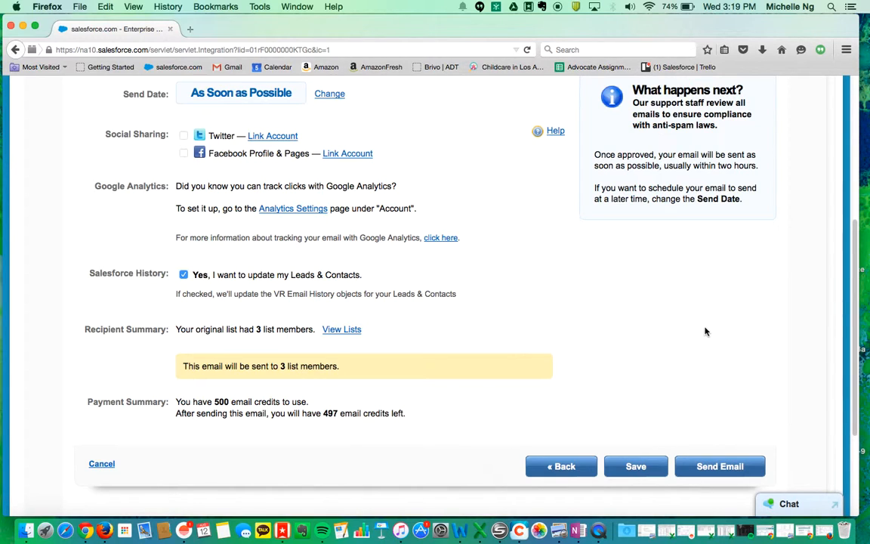
{"action": "scroll", "coordinate": [704, 330], "scroll_direction": "down", "scroll_amount": 5}
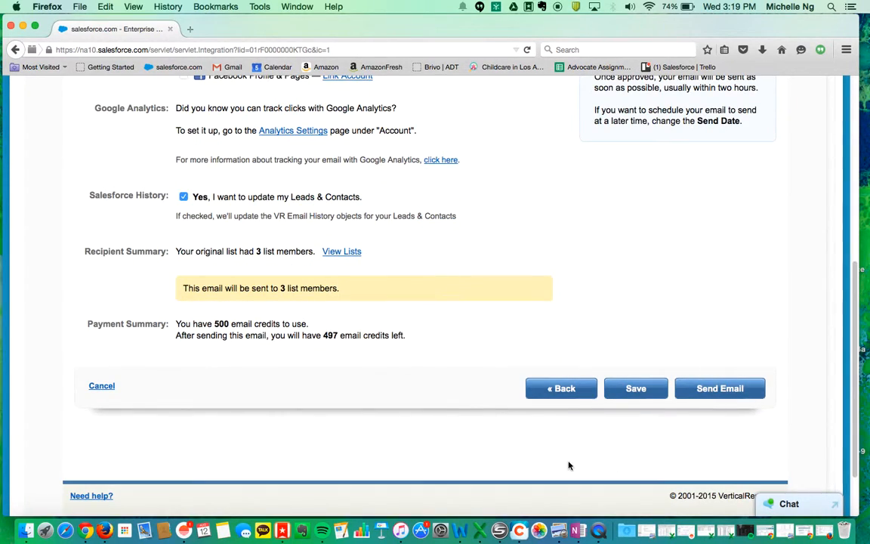
Cancel the send to return to the Emails list, with Fundraiser email first among Drafts.
{"action": "left_click", "coordinate": [93, 385]}
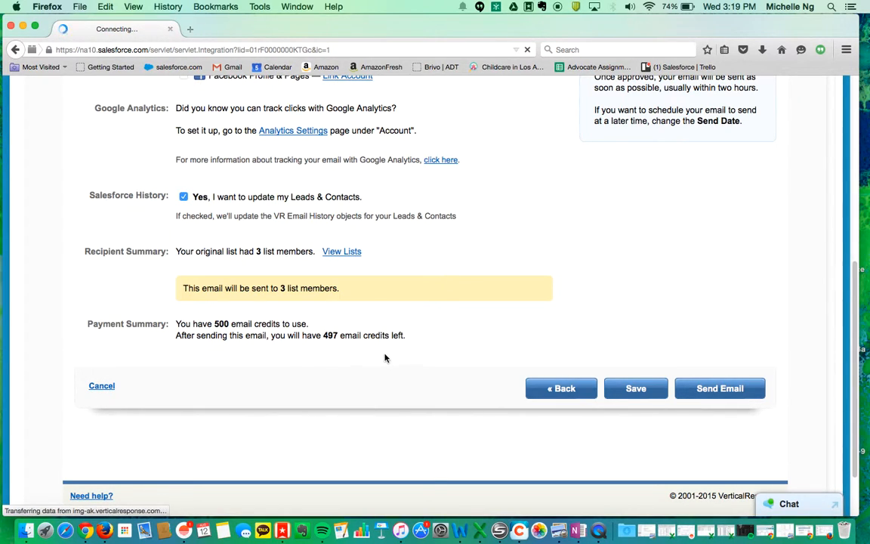
{"action": "scroll", "coordinate": [489, 371], "scroll_direction": "up", "scroll_amount": 5}
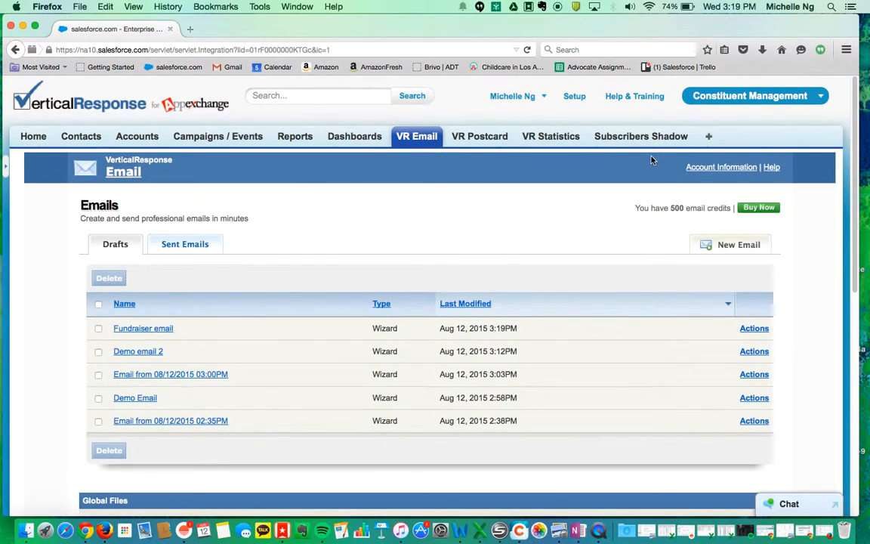
{"action": "right_click", "coordinate": [598, 530]}
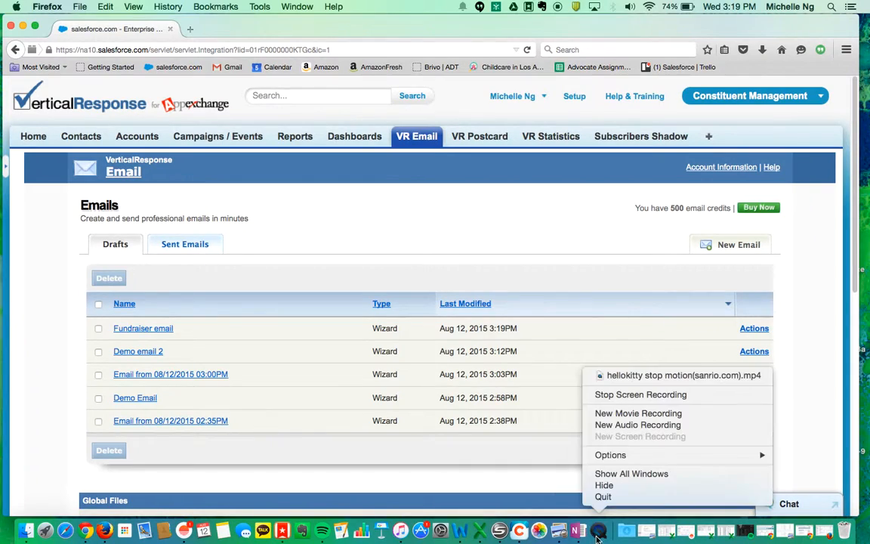